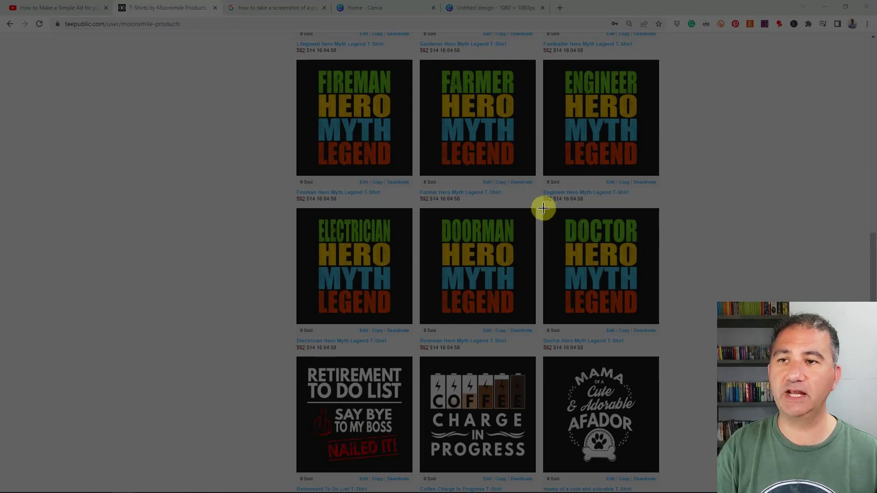
# Step: Snip a rectangle around the Doctor Hero Myth Legend tee image on the TeePublic listing
pyautogui.moveTo(544, 209)
pyautogui.mouseDown()
pyautogui.moveTo(631, 310)
pyautogui.moveTo(659, 323)
pyautogui.mouseUp()
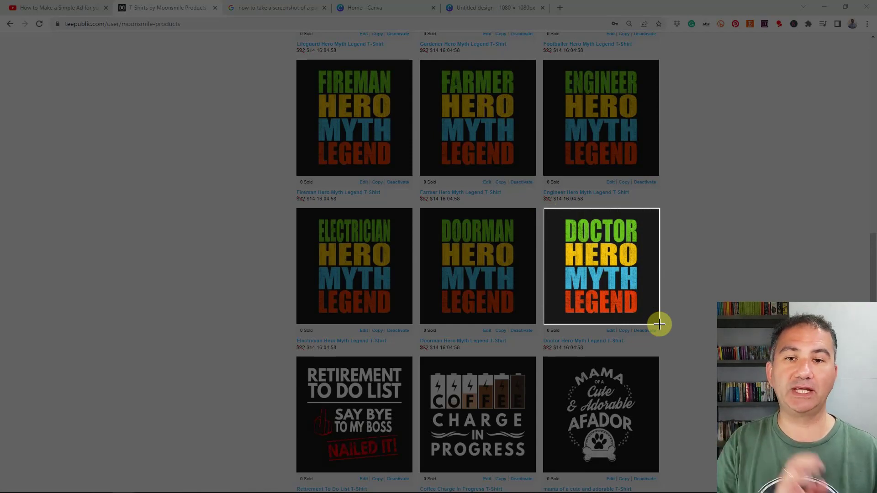
pyautogui.moveTo(659, 324); pyautogui.dragTo(660, 324)
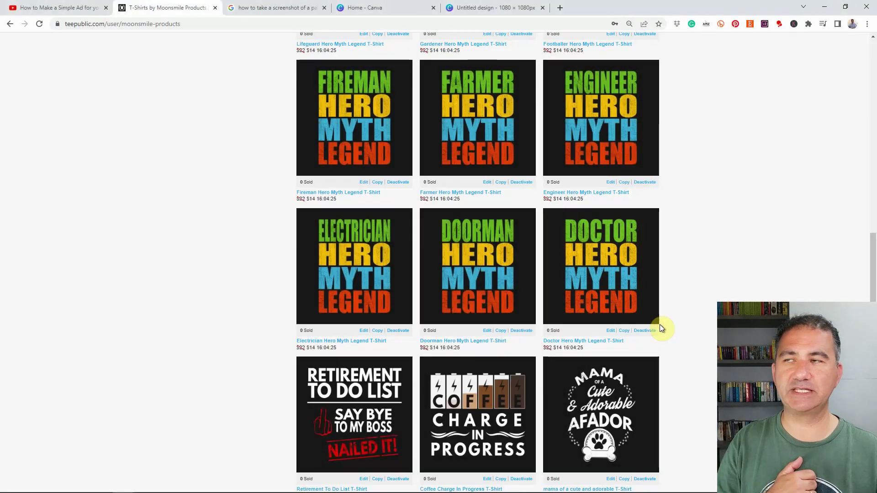
# Step: Paste the Doctor Hero Myth Legend screenshot onto blank Page 1 of the Canva design
pyautogui.moveTo(477, 118)
pyautogui.click(494, 7)
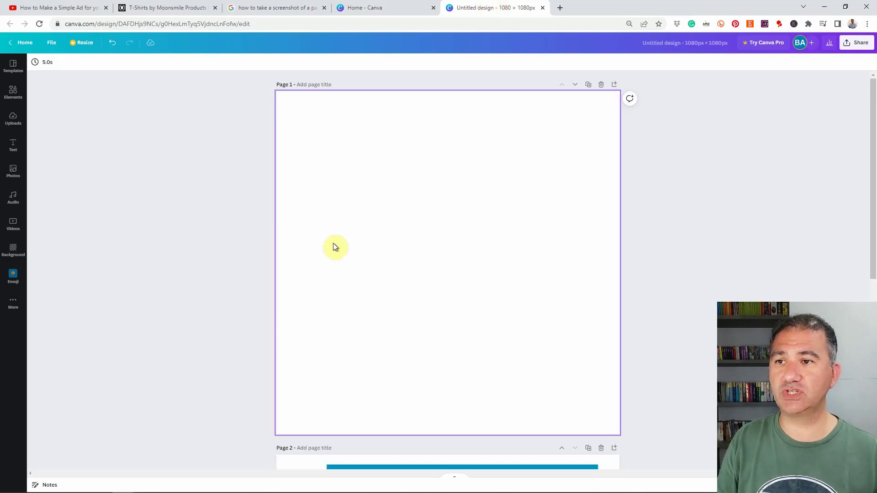
pyautogui.click(464, 244)
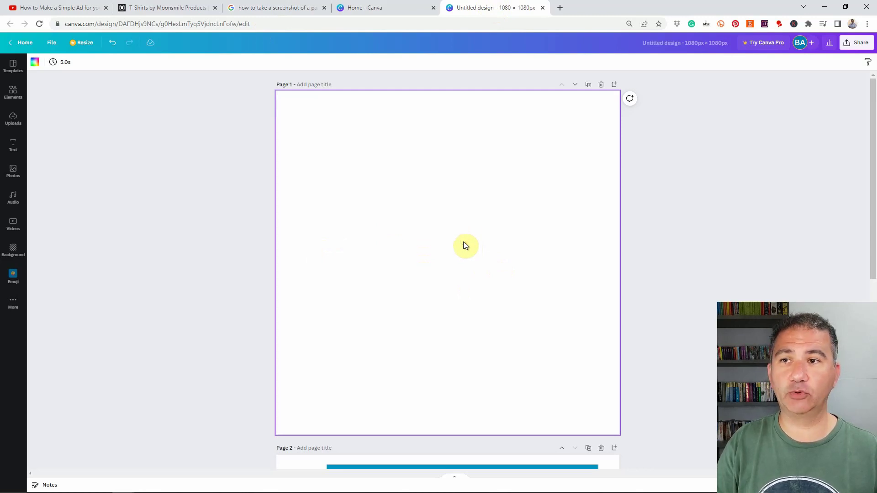
pyautogui.hotkey('ctrl', 'v')
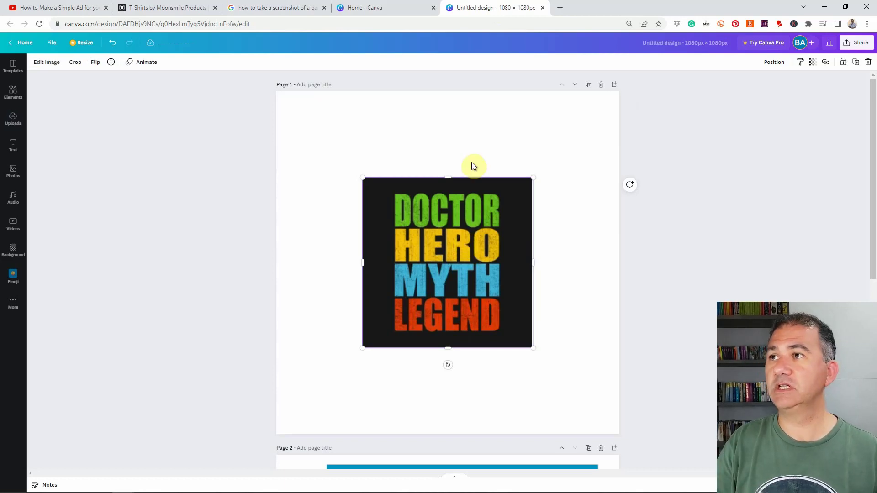
# Step: Snip a rectangle around the Coffee Charge in Progress tee image on TeePublic
pyautogui.click(157, 7)
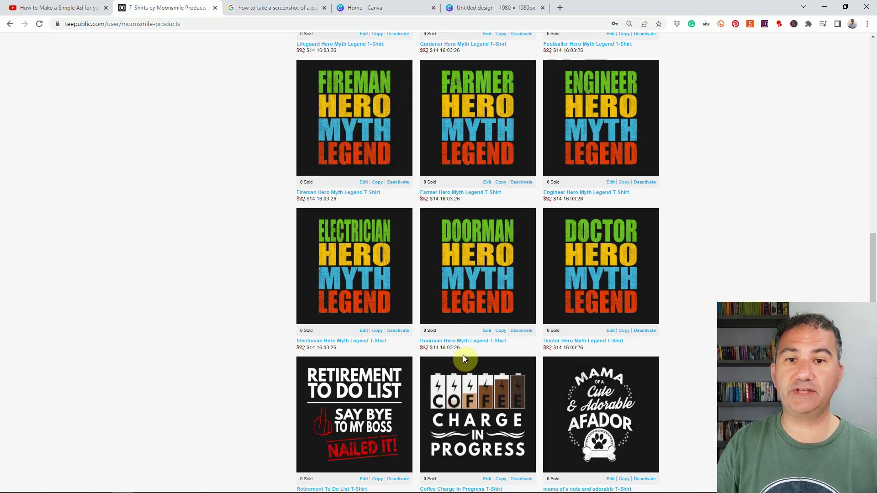
pyautogui.press('super+shift+s')
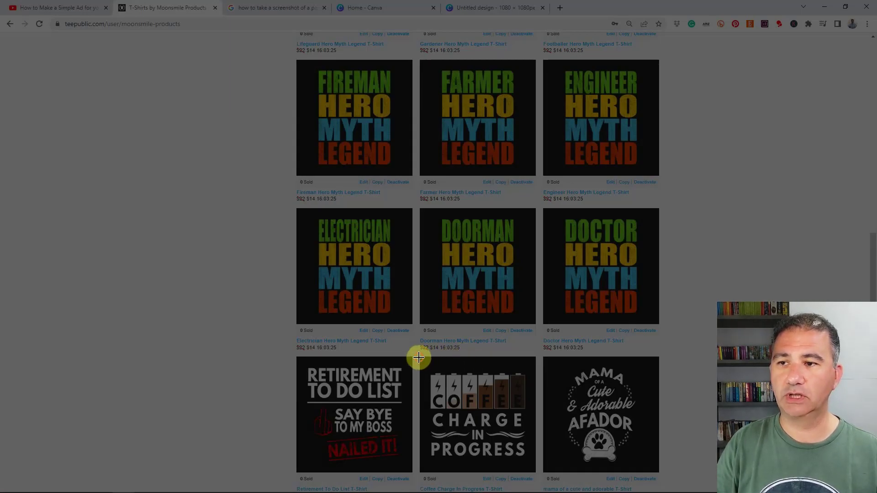
pyautogui.moveTo(418, 357); pyautogui.dragTo(535, 473)
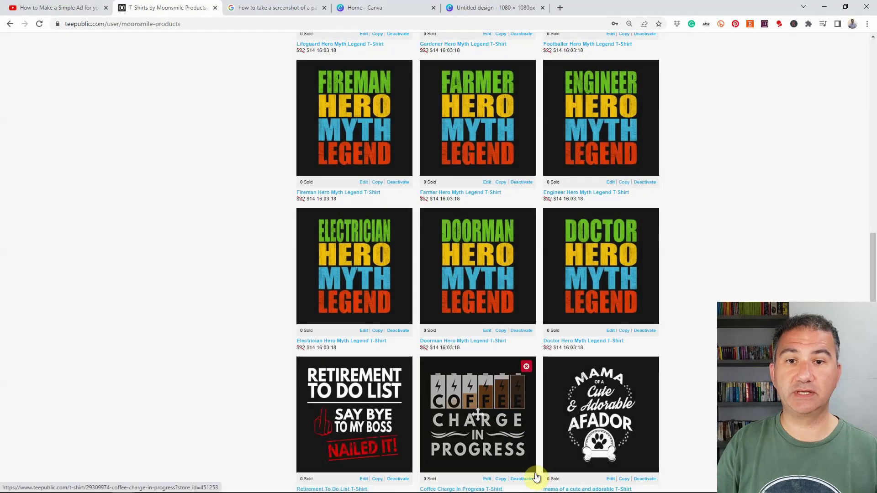
# Step: Paste the Coffee Charge in Progress screenshot over the Doctor image in Canva
pyautogui.click(502, 12)
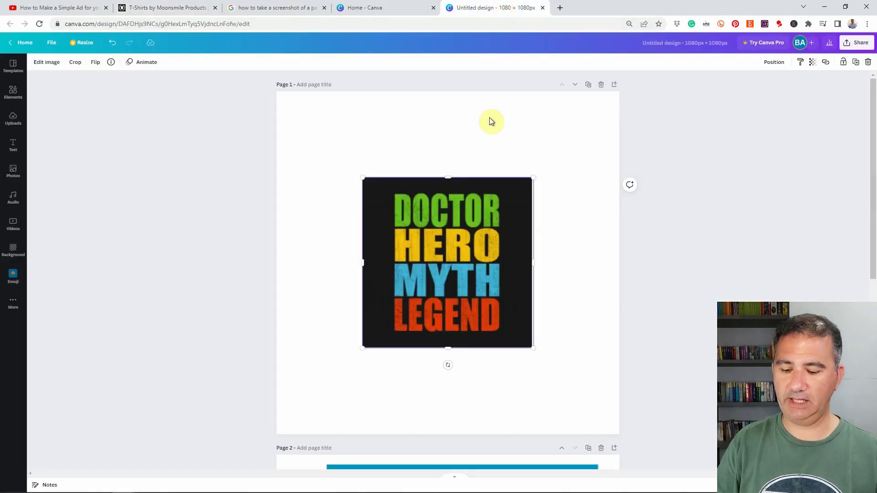
pyautogui.hotkey('ctrl', 'v')
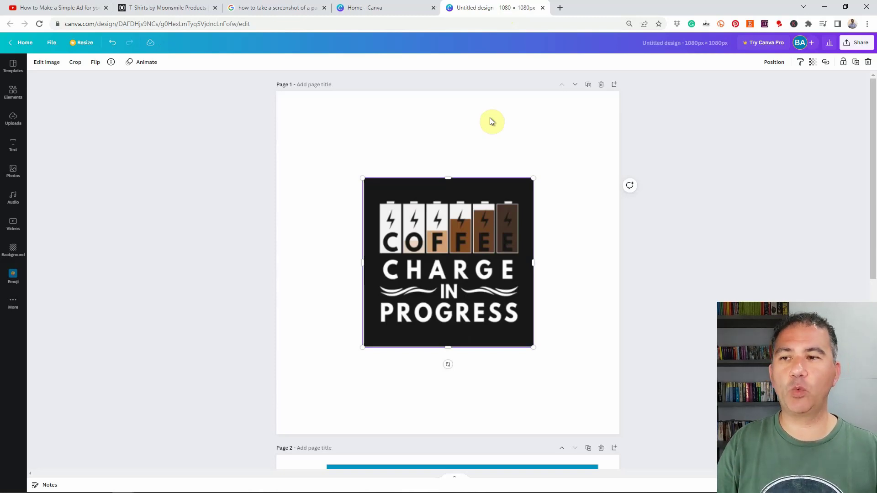
pyautogui.scroll(-2, 457, 227)
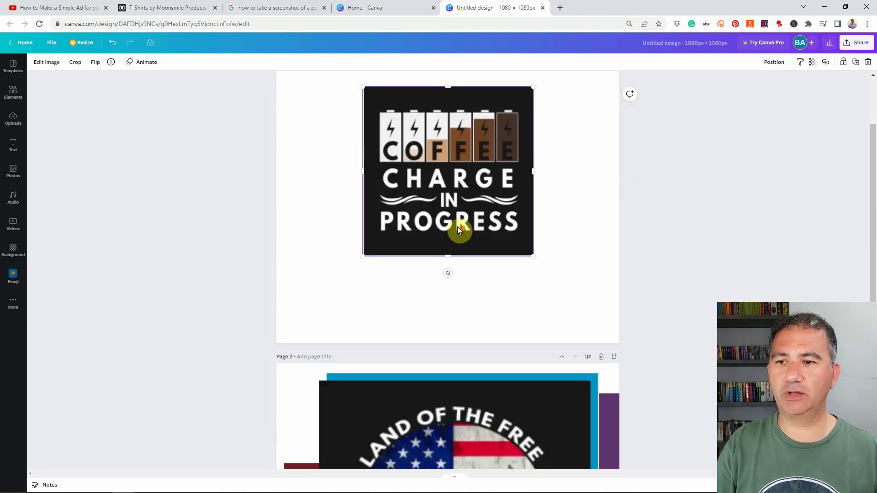
pyautogui.scroll(-2, 457, 227)
pyautogui.scroll(-2, 459, 278)
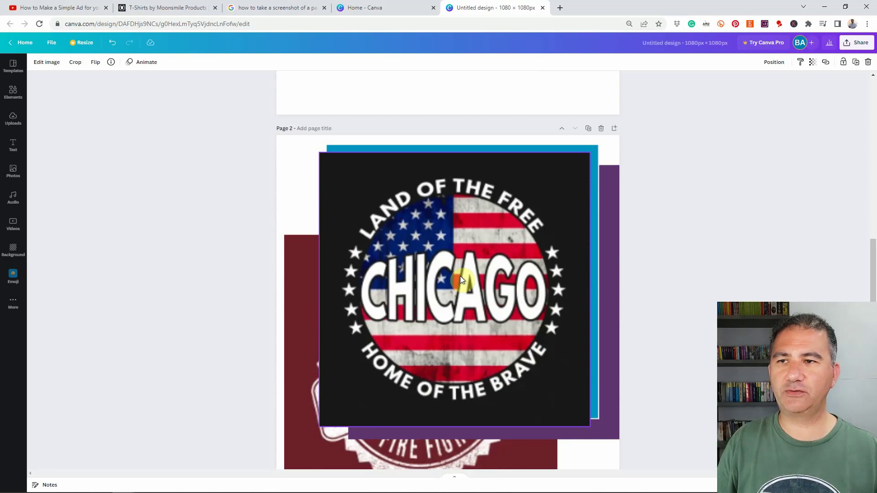
pyautogui.scroll(-1, 472, 261)
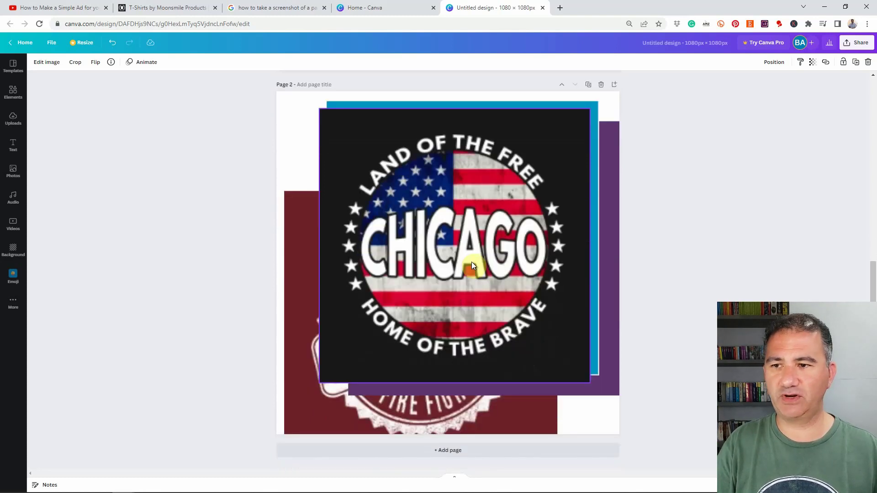
# Step: Add a third page and fill it with the 3×3 grid layout
pyautogui.click(446, 452)
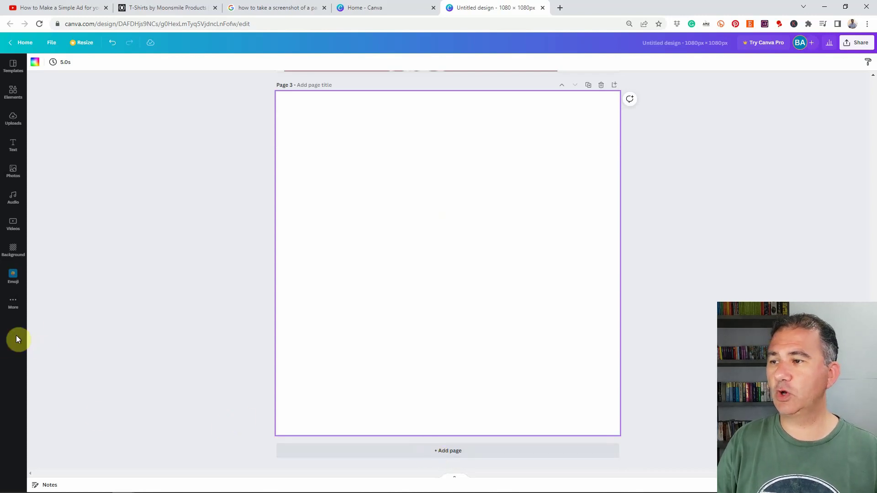
pyautogui.moveTo(92, 206)
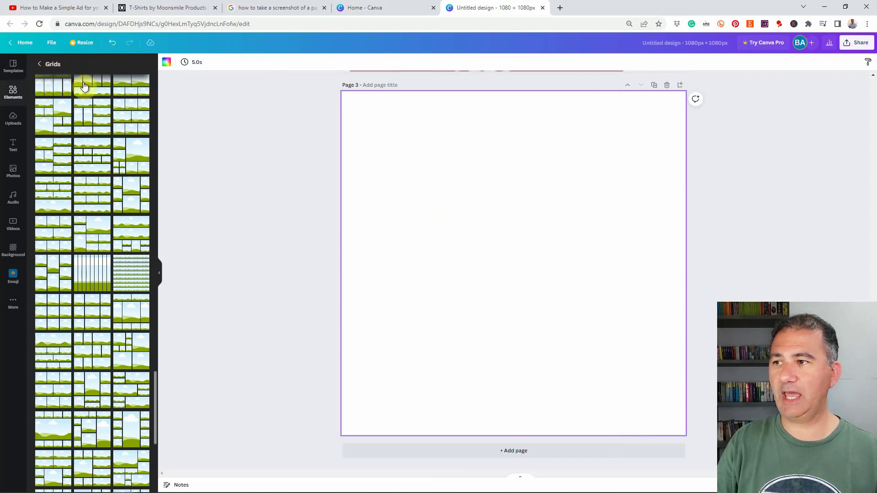
pyautogui.click(54, 319)
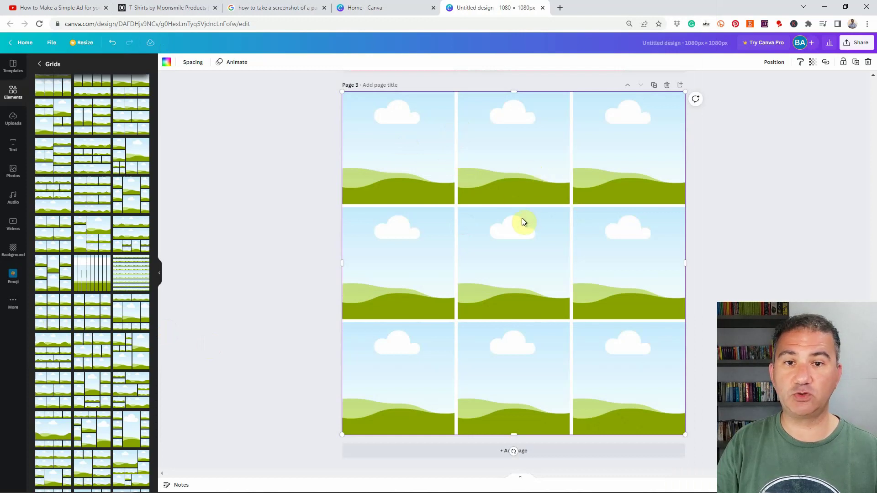
# Step: Set grid spacing to 0, then switch to the single full-page image grid
pyautogui.click(192, 62)
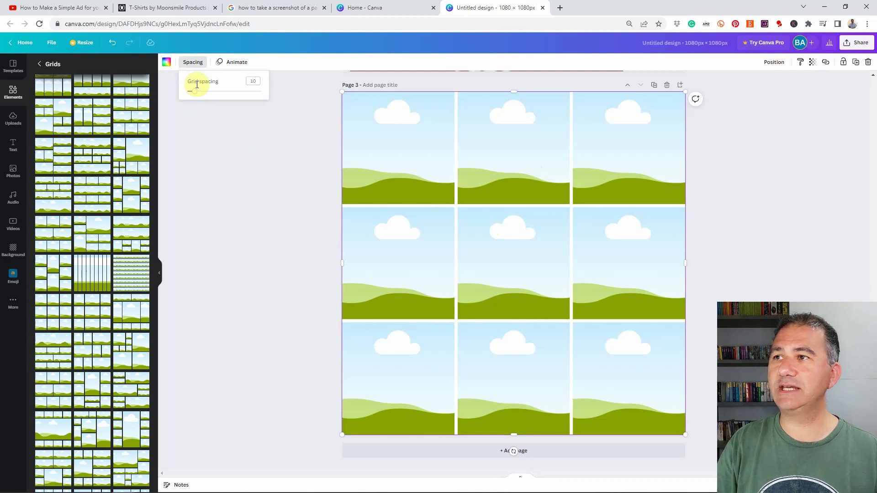
pyautogui.moveTo(197, 97); pyautogui.dragTo(177, 94)
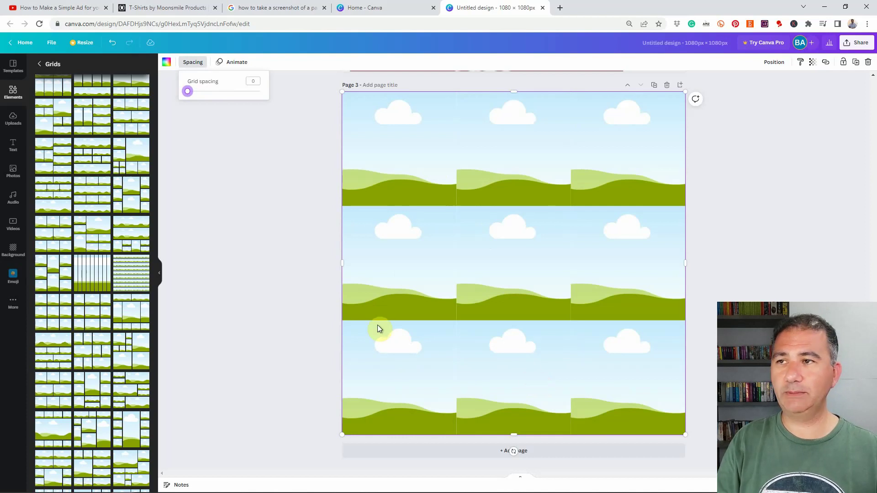
pyautogui.scroll(2, 90, 234)
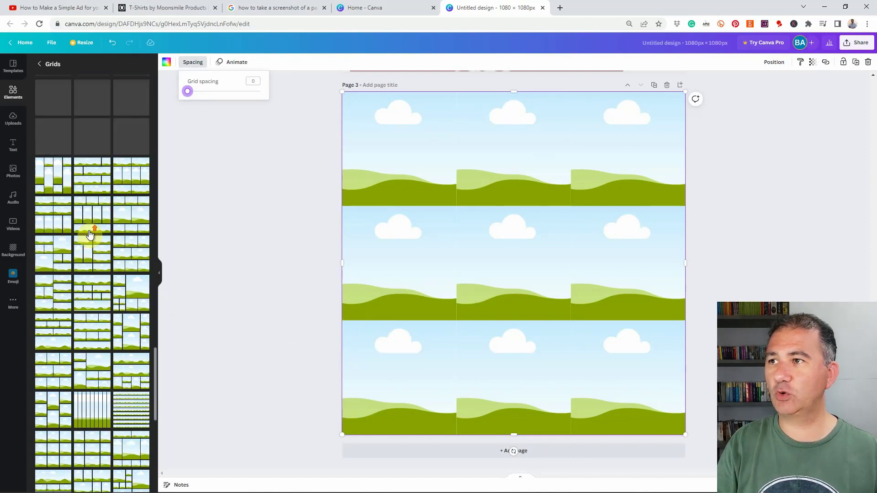
pyautogui.scroll(5, 90, 235)
pyautogui.scroll(2, 91, 230)
pyautogui.scroll(3, 91, 231)
pyautogui.scroll(3, 91, 230)
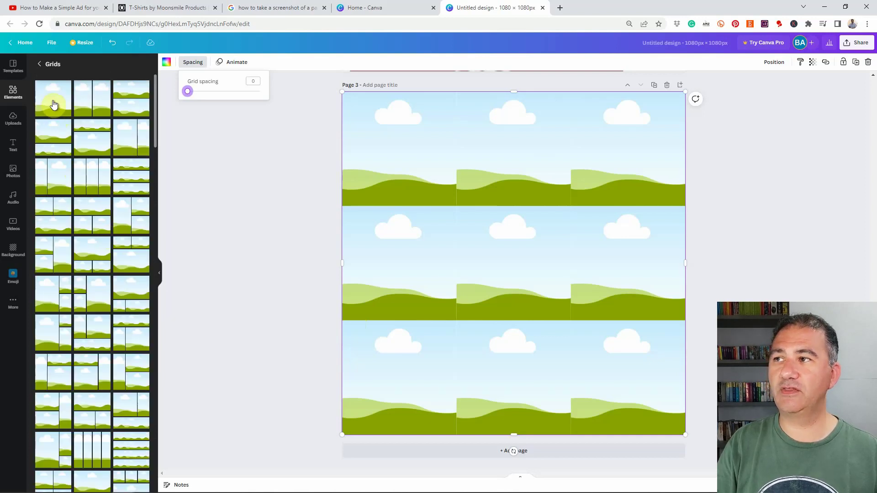
pyautogui.click(54, 106)
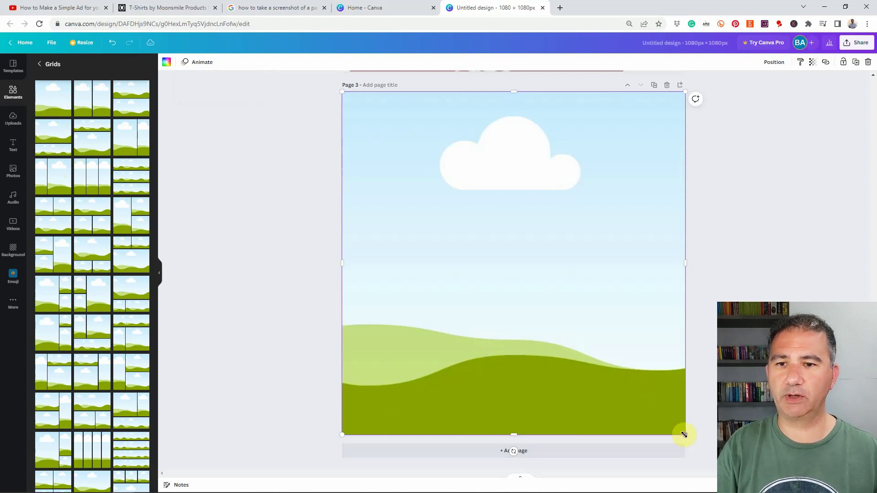
# Step: Resize and move placeholder images into the top-row and middle-left cells on Page 3
pyautogui.moveTo(684, 434)
pyautogui.mouseDown()
pyautogui.moveTo(546, 239)
pyautogui.moveTo(449, 203)
pyautogui.moveTo(457, 205)
pyautogui.mouseUp()
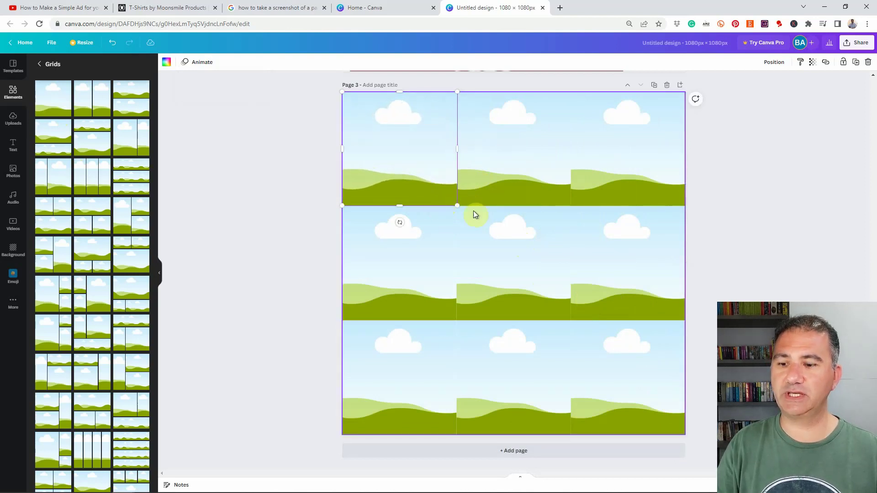
pyautogui.moveTo(472, 209); pyautogui.dragTo(456, 208)
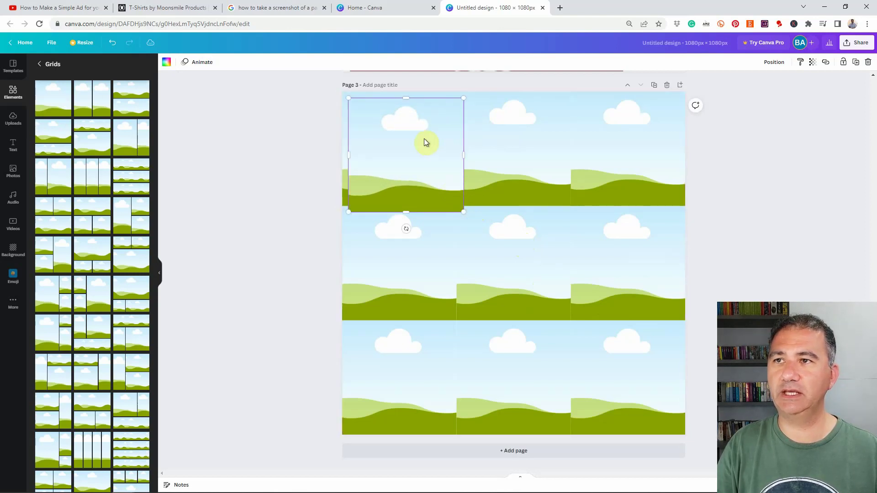
pyautogui.moveTo(424, 142); pyautogui.dragTo(534, 130)
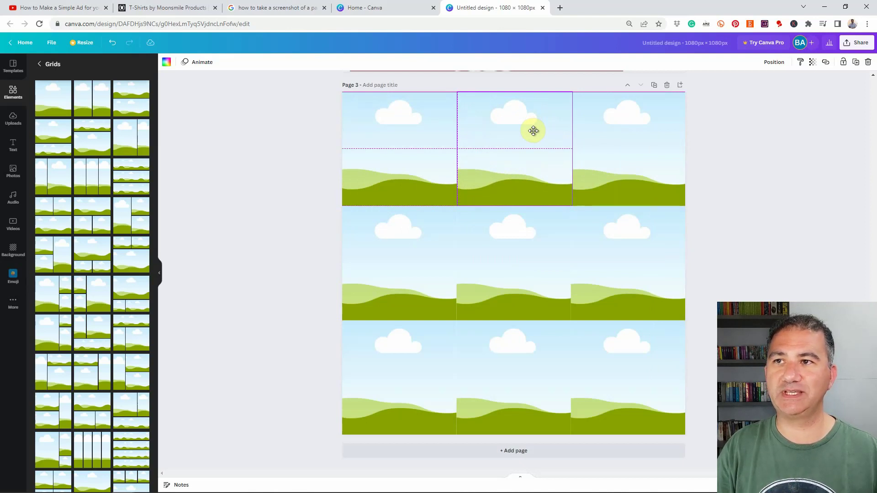
pyautogui.moveTo(534, 130)
pyautogui.mouseDown()
pyautogui.moveTo(531, 139)
pyautogui.moveTo(637, 140)
pyautogui.mouseUp()
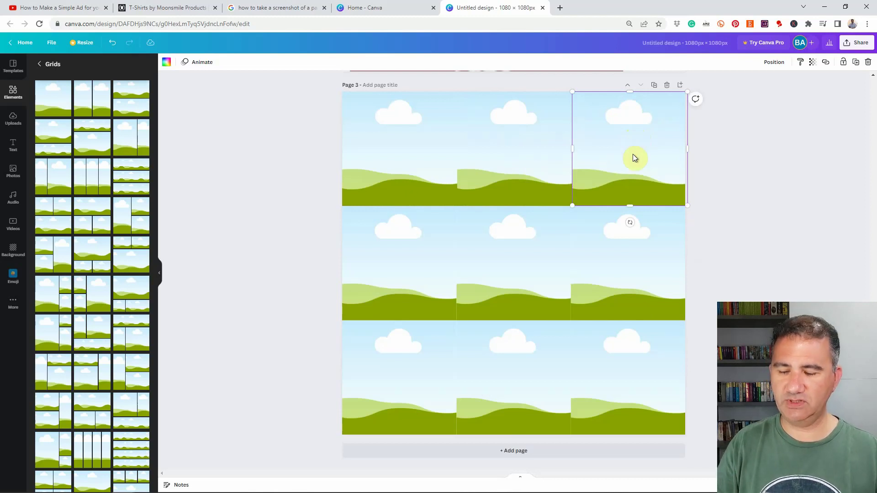
pyautogui.moveTo(632, 155)
pyautogui.mouseDown()
pyautogui.moveTo(645, 151)
pyautogui.moveTo(411, 258)
pyautogui.mouseUp()
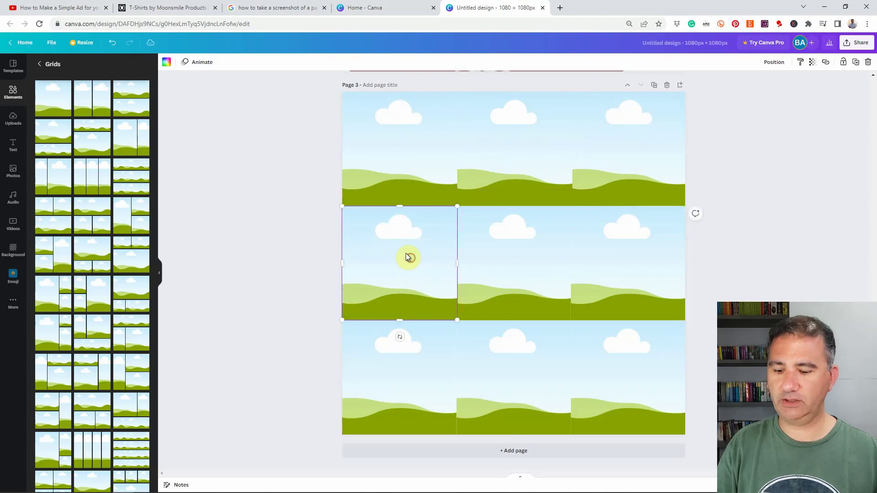
pyautogui.moveTo(411, 259)
pyautogui.mouseDown()
pyautogui.moveTo(504, 282)
pyautogui.moveTo(520, 258)
pyautogui.moveTo(642, 260)
pyautogui.mouseUp()
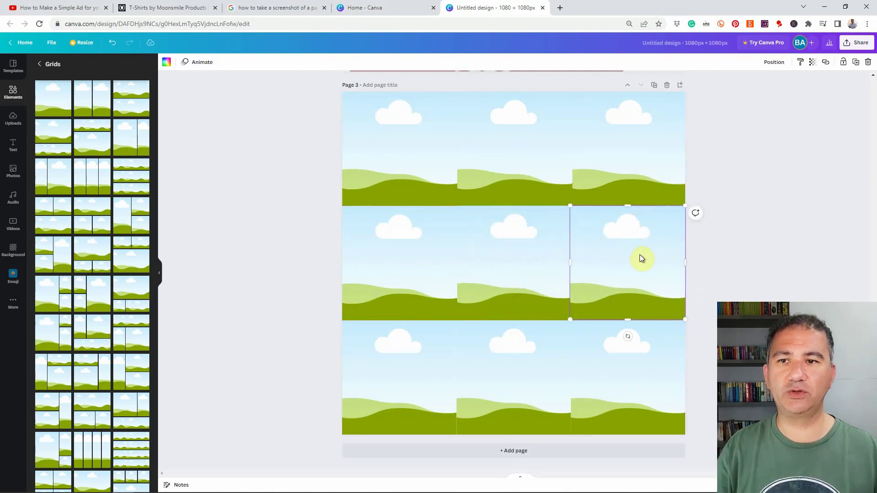
# Step: Delete the bottom grid row and move the remaining six cells down to centre
pyautogui.click(516, 374)
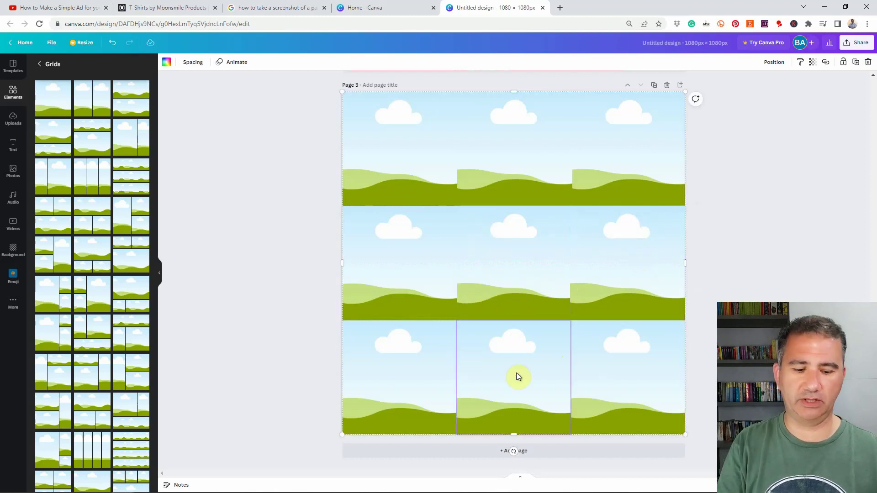
pyautogui.press('Delete')
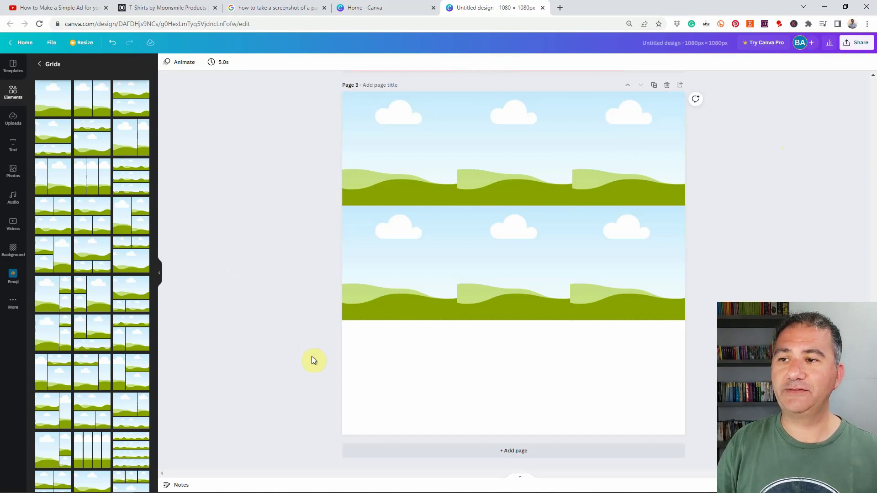
pyautogui.moveTo(312, 356); pyautogui.dragTo(730, 100)
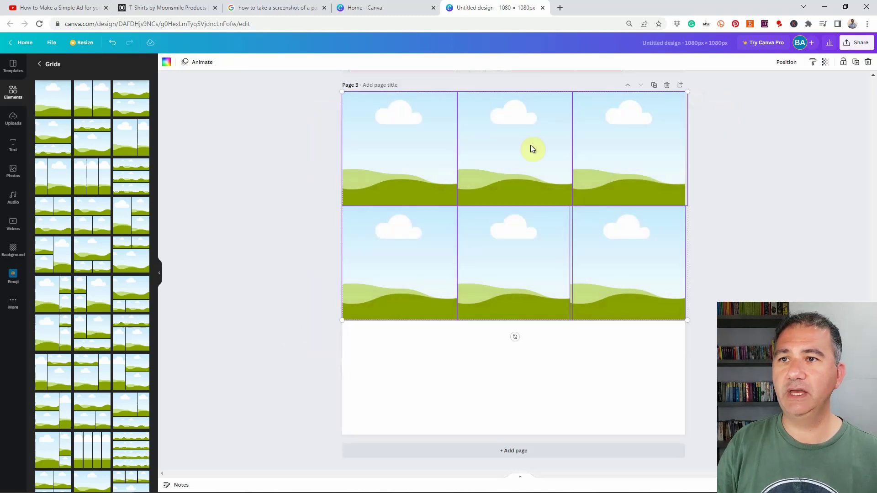
pyautogui.moveTo(518, 142); pyautogui.dragTo(518, 197)
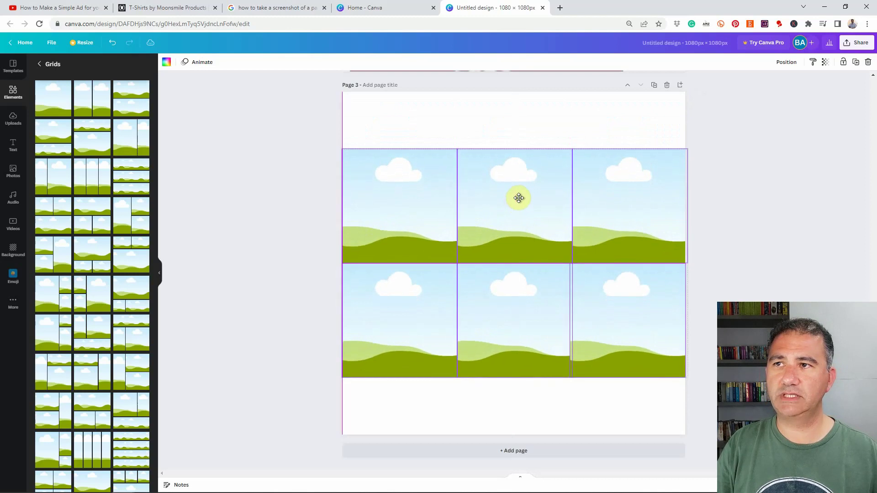
pyautogui.moveTo(517, 196); pyautogui.dragTo(520, 192)
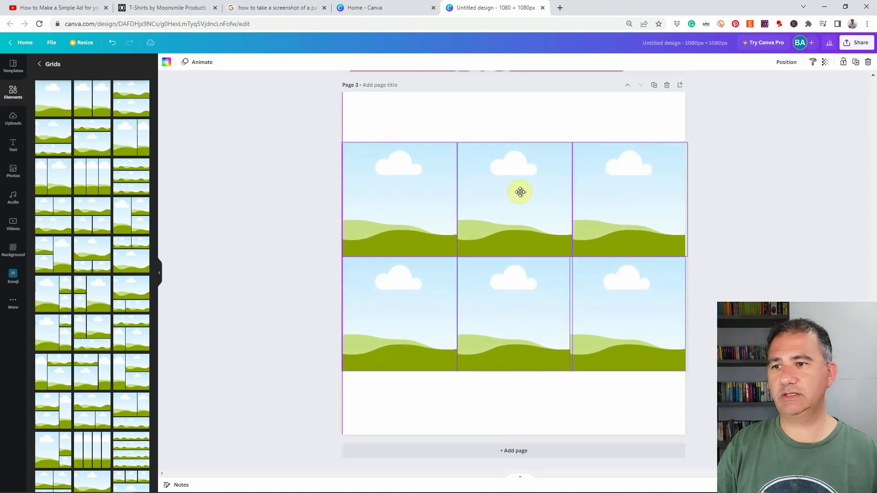
pyautogui.moveTo(520, 192); pyautogui.dragTo(522, 194)
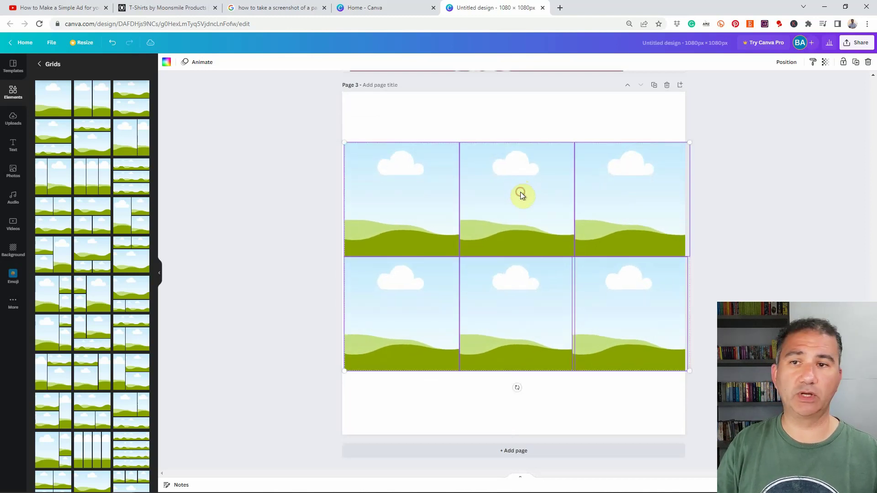
pyautogui.click(697, 375)
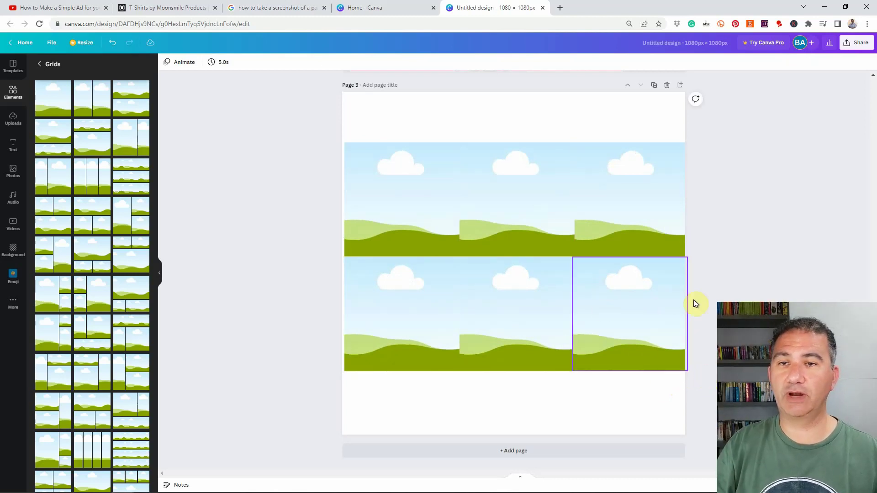
pyautogui.scroll(2, 749, 300)
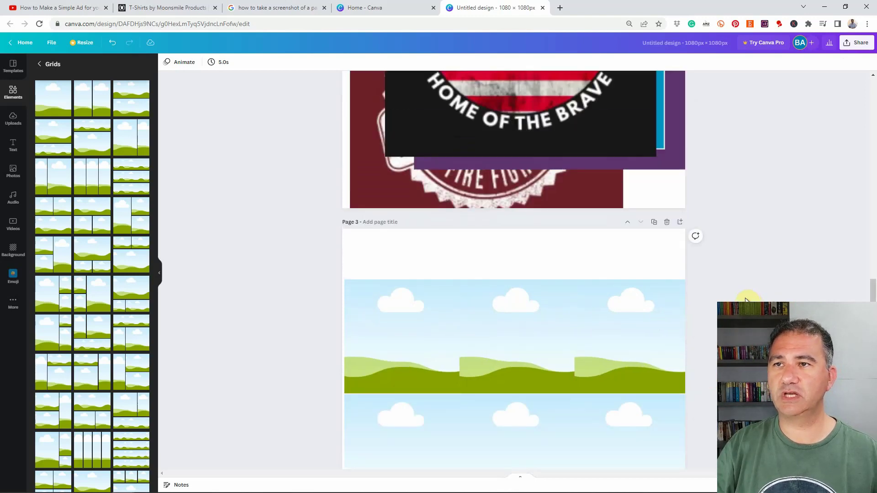
# Step: Drop the Doctor Hero design top-left and the Chicago design top-right
pyautogui.click(536, 92)
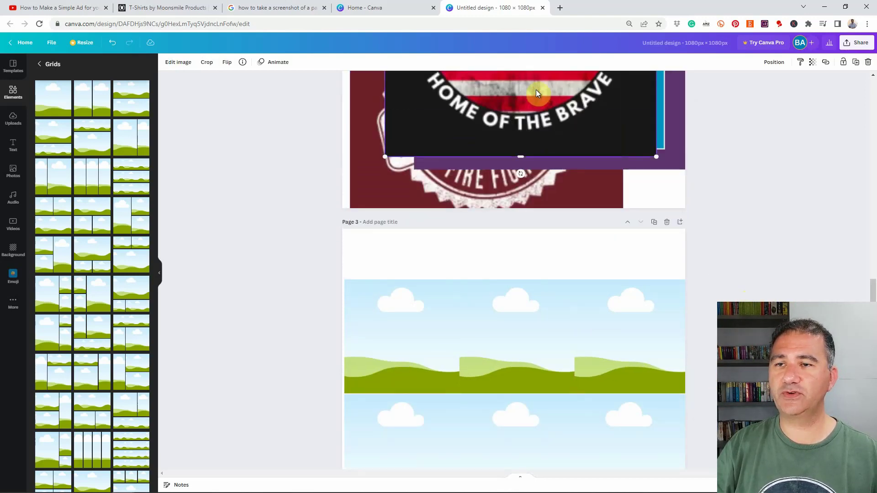
pyautogui.moveTo(536, 93); pyautogui.dragTo(429, 333)
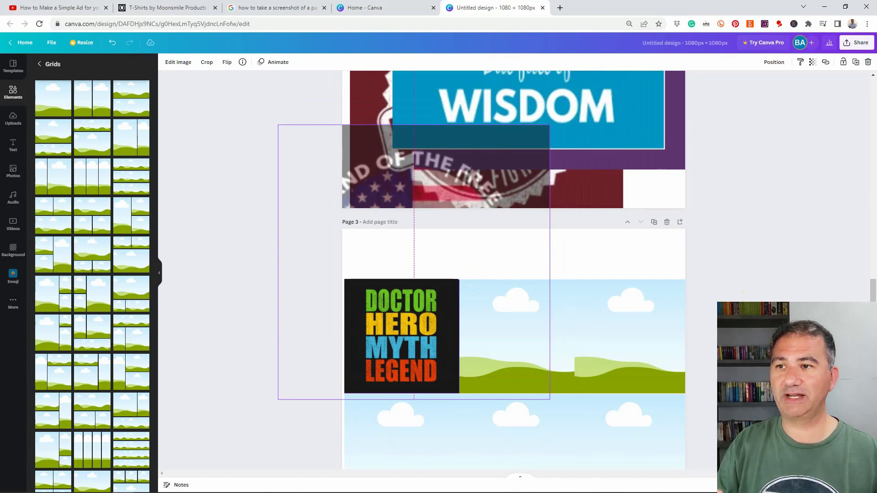
pyautogui.moveTo(429, 332); pyautogui.dragTo(428, 332)
pyautogui.scroll(-2, 718, 197)
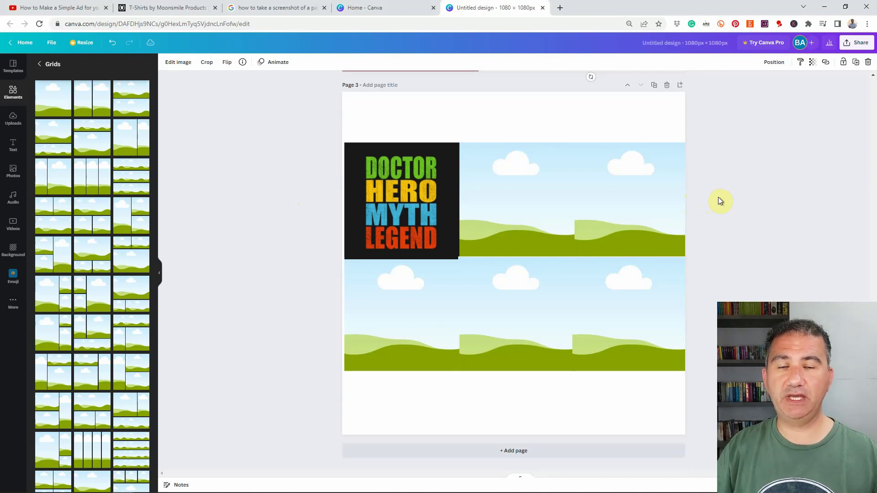
pyautogui.scroll(1, 718, 196)
pyautogui.scroll(1, 718, 196)
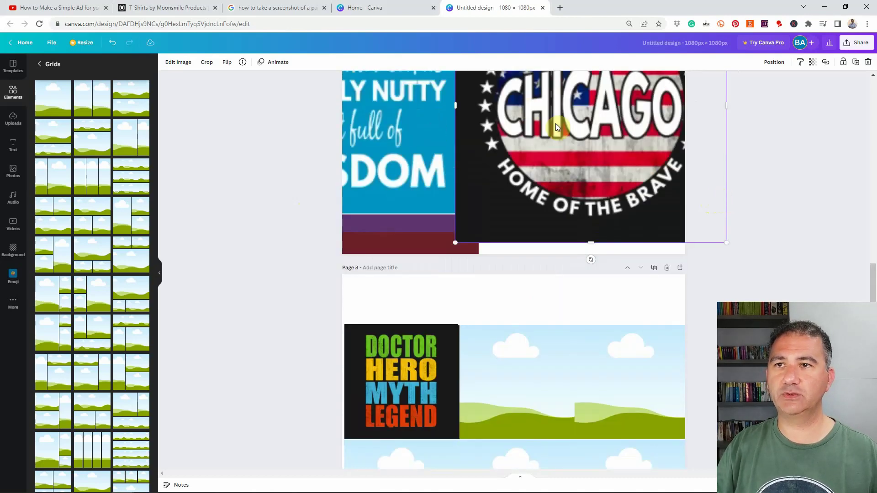
pyautogui.moveTo(553, 119); pyautogui.dragTo(610, 358)
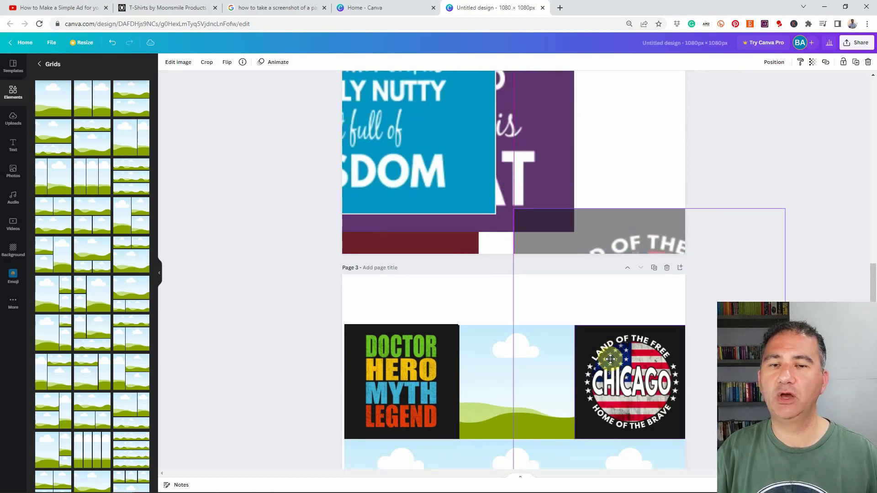
pyautogui.moveTo(610, 359); pyautogui.dragTo(610, 360)
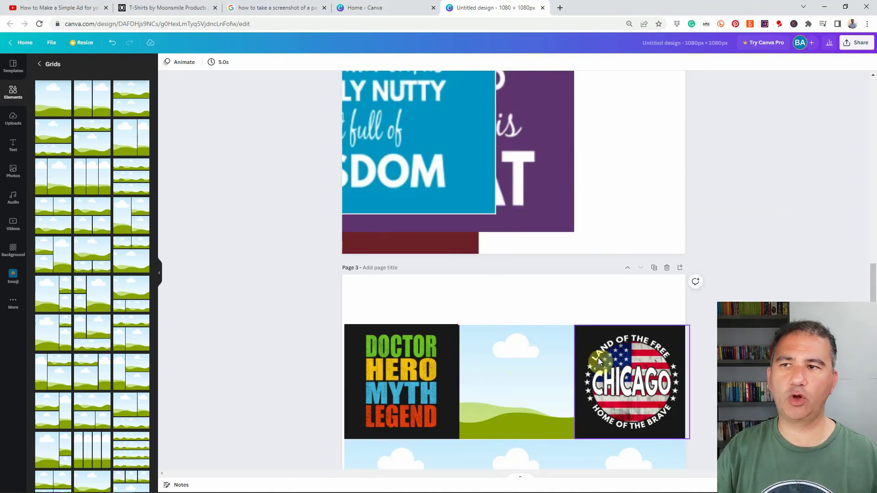
# Step: Place Bad Ass top-middle, Dads Wisdom bottom-right and Most Dads Great bottom-left, then select Coffee Charge
pyautogui.click(439, 241)
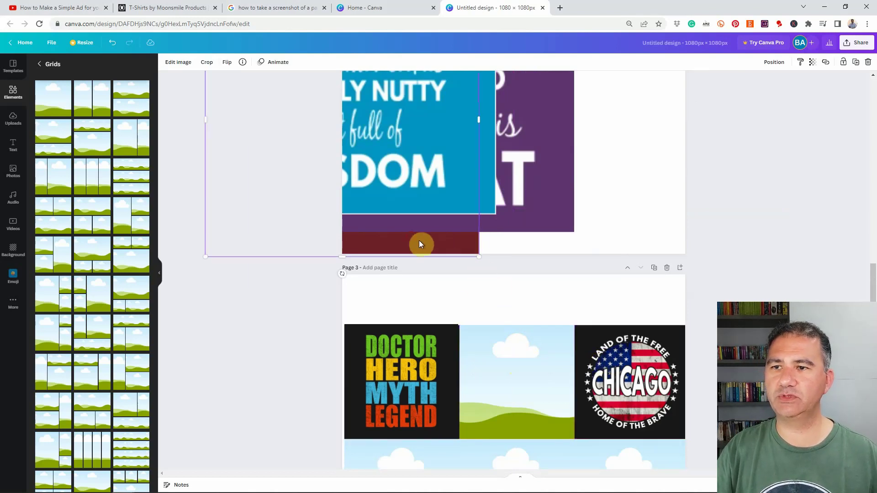
pyautogui.moveTo(421, 245); pyautogui.dragTo(519, 387)
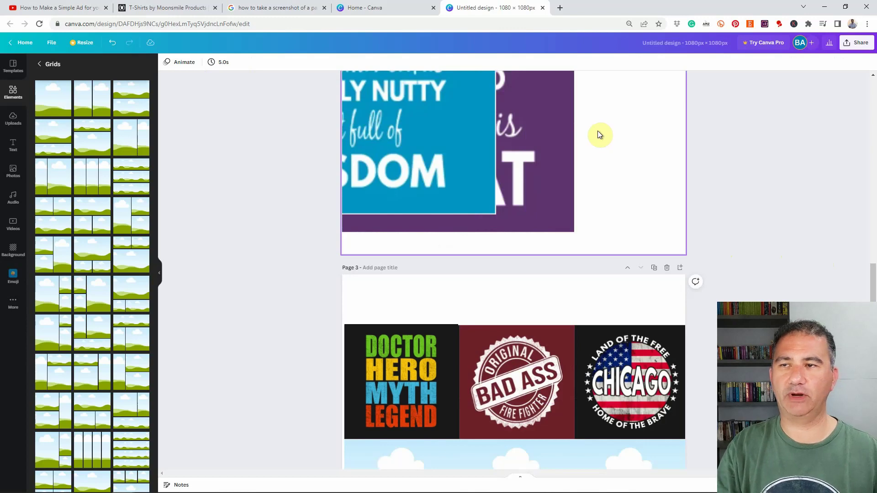
pyautogui.scroll(-2, 598, 131)
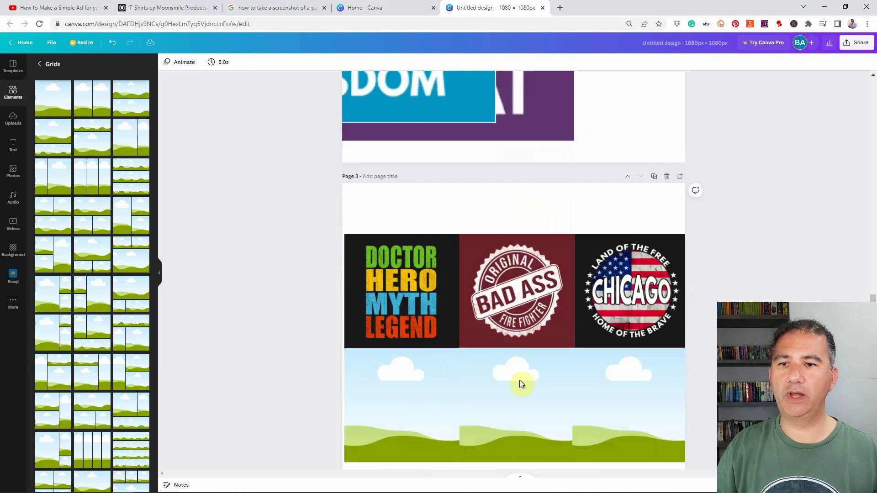
pyautogui.moveTo(424, 84); pyautogui.dragTo(610, 432)
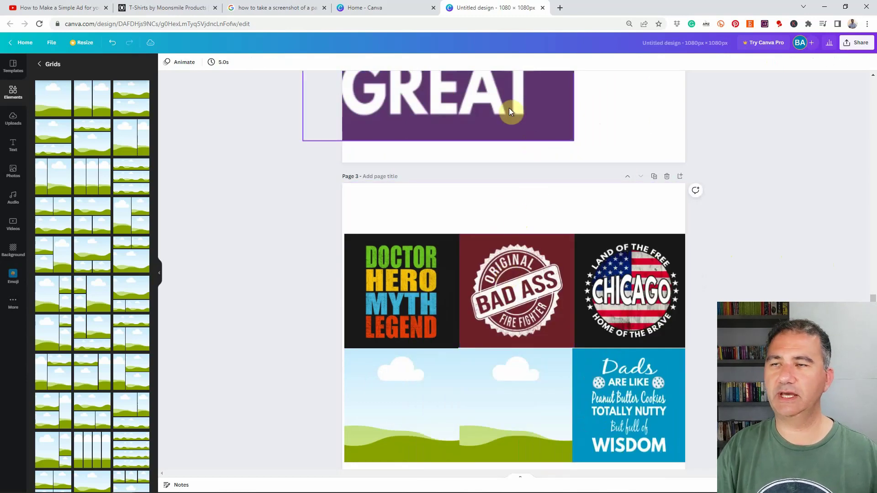
pyautogui.moveTo(511, 88); pyautogui.dragTo(419, 386)
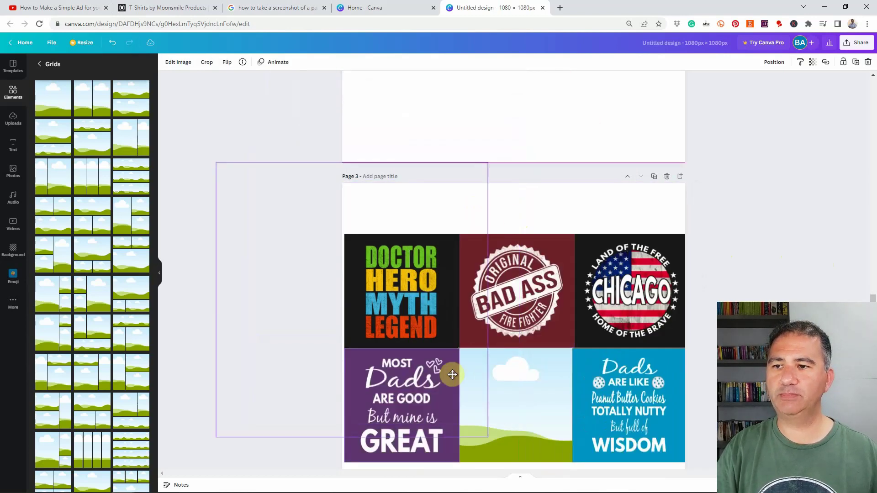
pyautogui.scroll(10, 557, 227)
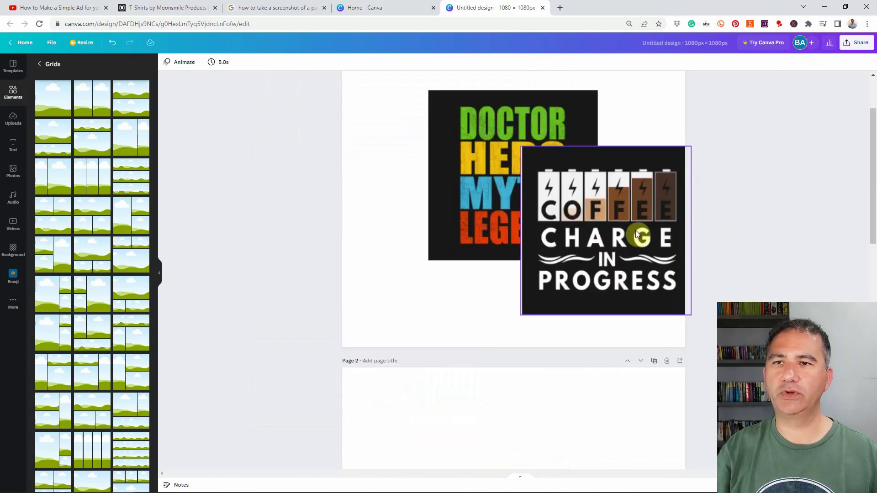
pyautogui.click(609, 228)
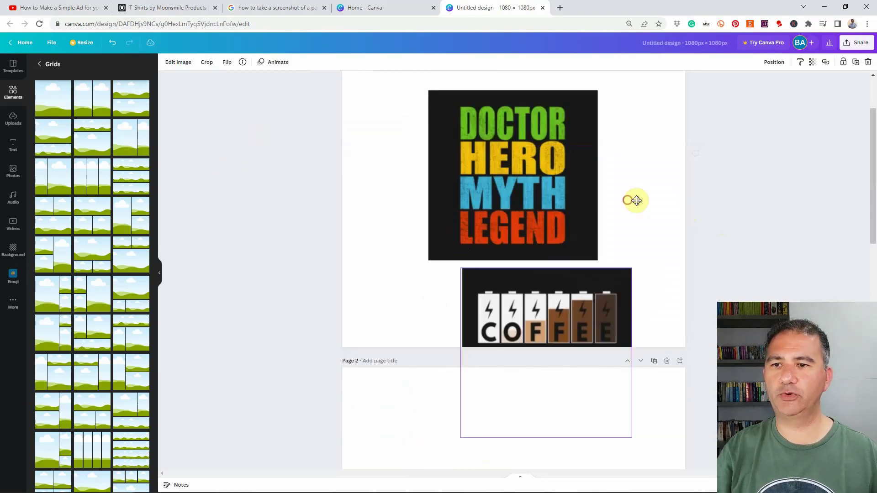
pyautogui.moveTo(629, 218); pyautogui.dragTo(529, 449)
pyautogui.scroll(-5, 544, 412)
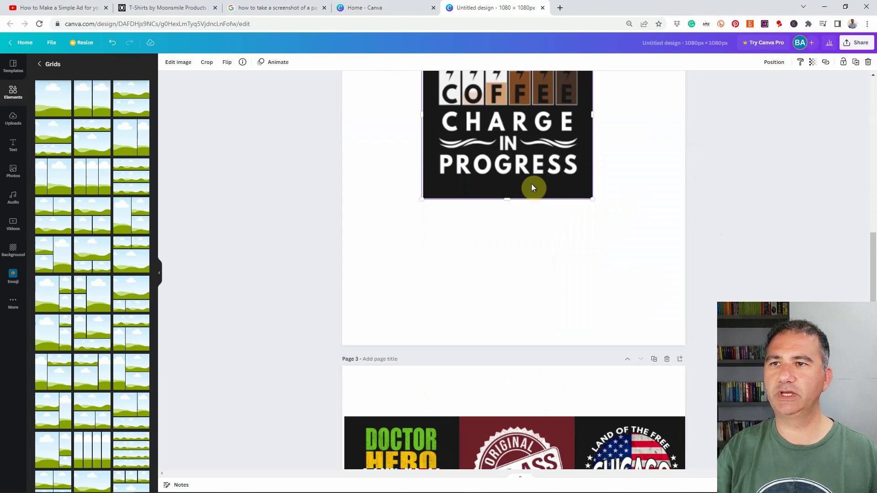
pyautogui.moveTo(532, 185); pyautogui.dragTo(528, 332)
pyautogui.scroll(-4, 521, 254)
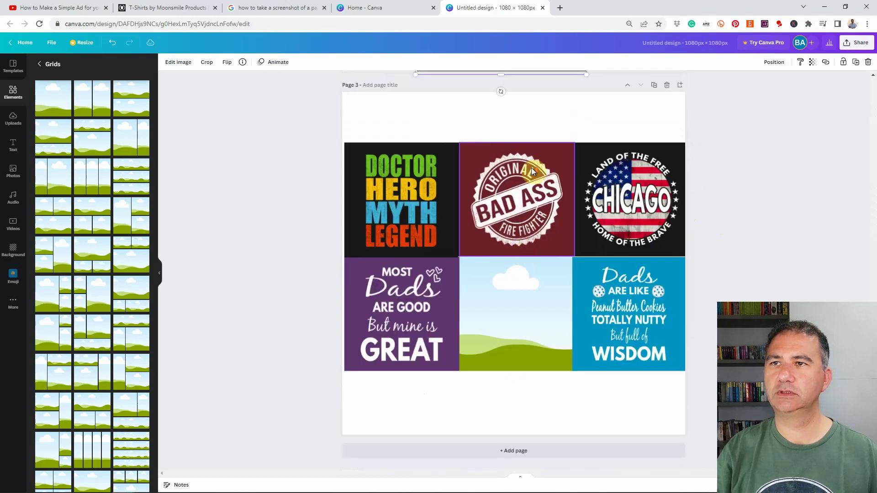
pyautogui.scroll(2, 522, 206)
pyautogui.moveTo(514, 171); pyautogui.dragTo(501, 397)
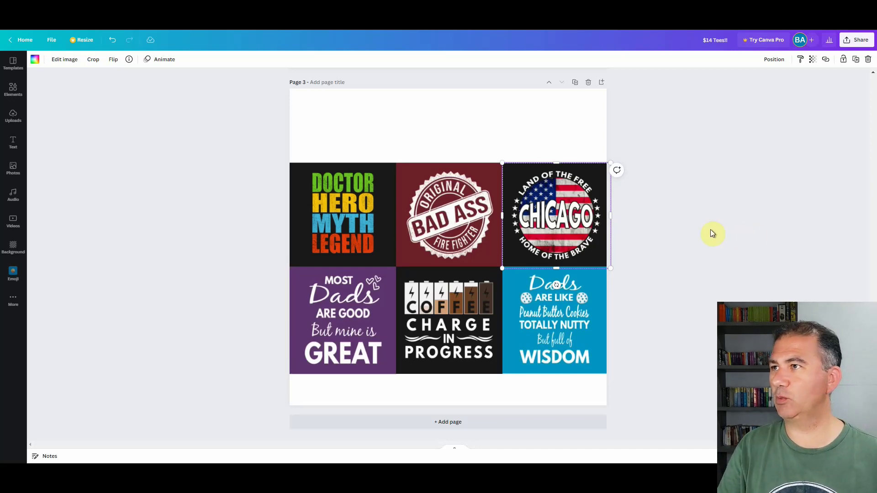
# Step: Open the Elements panel to look for sale-themed graphics
pyautogui.click(13, 89)
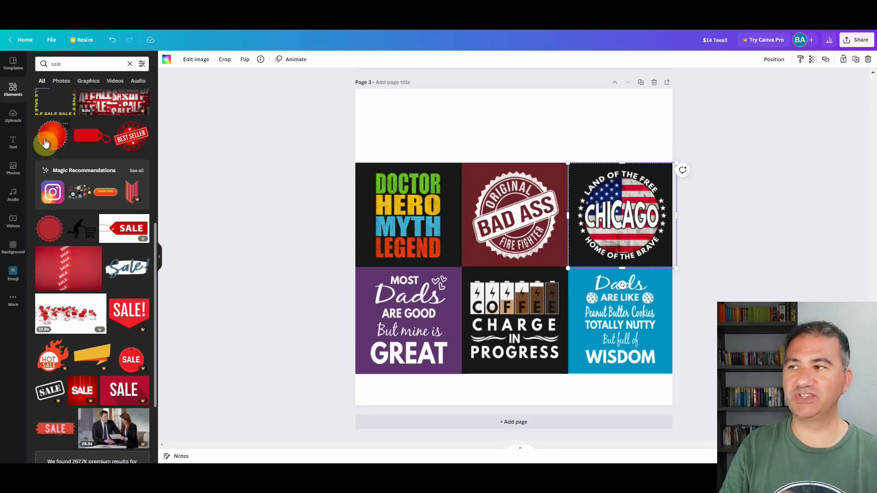
# Step: Add the red starburst, shrink it into the top-right corner, and place a text box over it
pyautogui.click(49, 145)
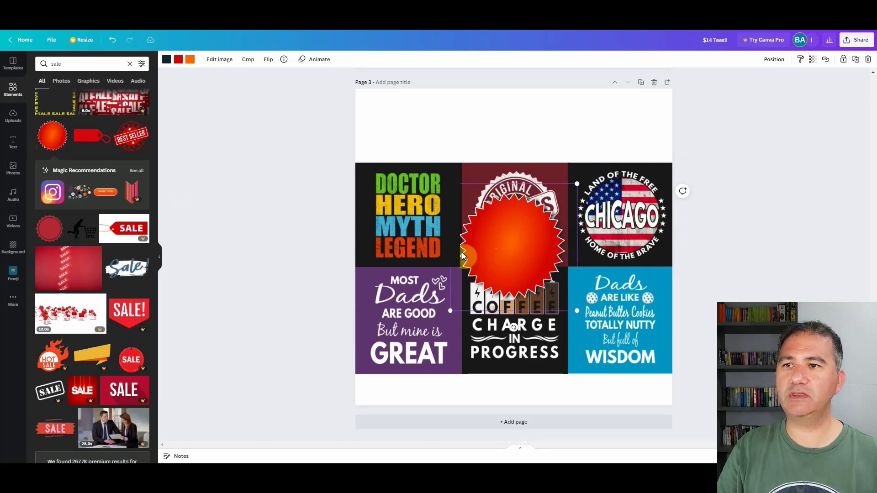
pyautogui.moveTo(508, 266); pyautogui.dragTo(609, 170)
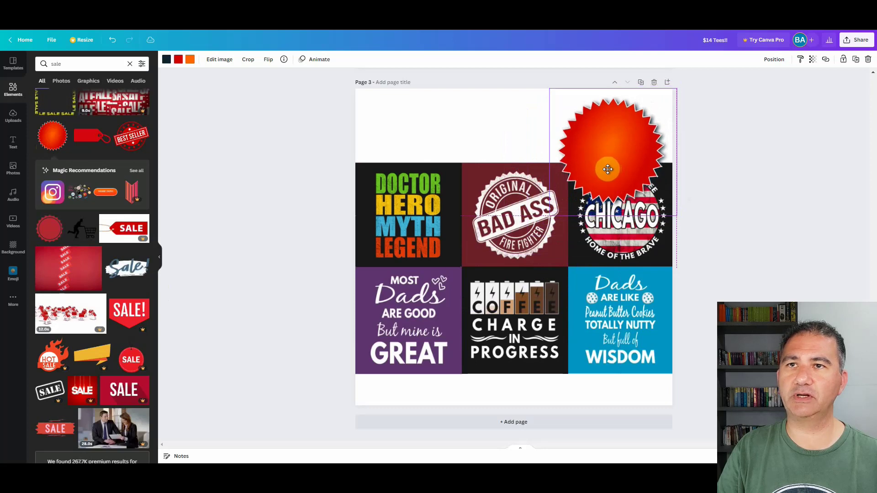
pyautogui.moveTo(549, 215); pyautogui.dragTo(589, 166)
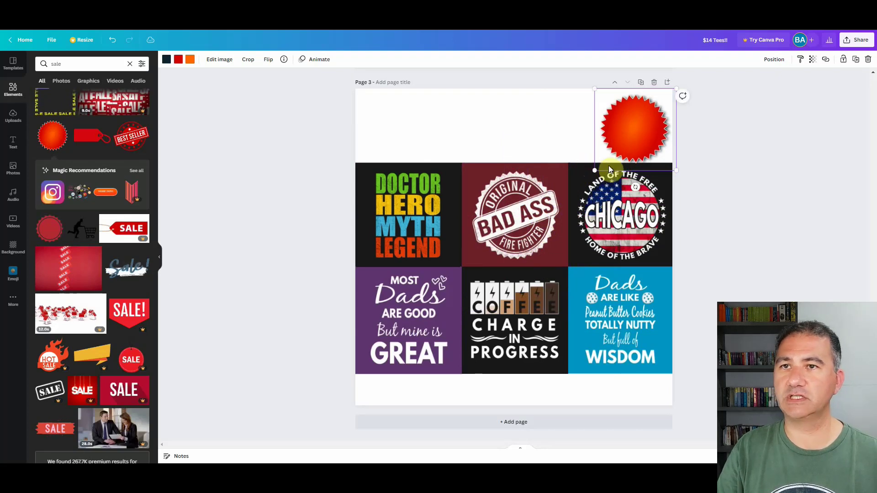
pyautogui.moveTo(639, 122); pyautogui.dragTo(634, 119)
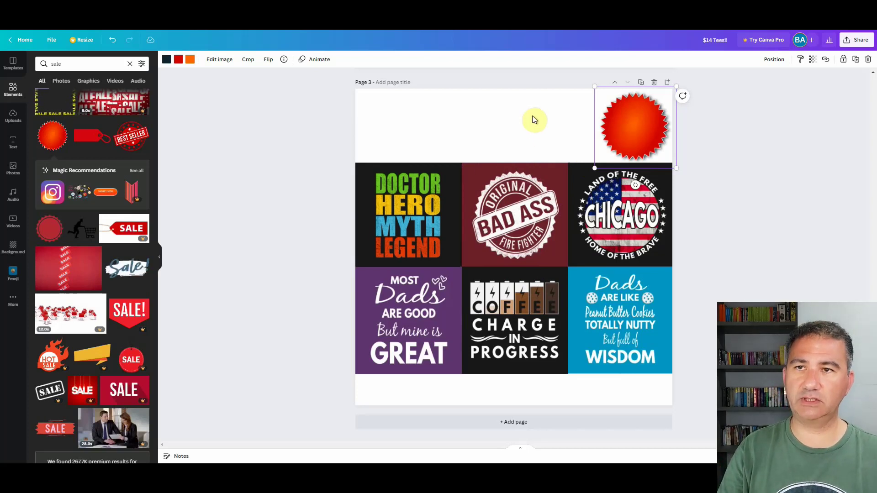
pyautogui.moveTo(533, 120)
pyautogui.mouseDown()
pyautogui.moveTo(513, 250)
pyautogui.moveTo(636, 125)
pyautogui.mouseUp()
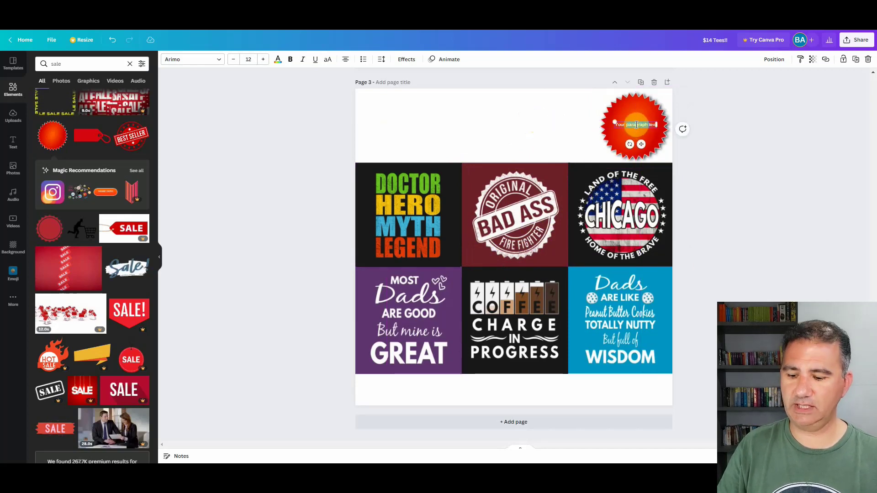
# Step: Change the starburst text to '$14 TEES!' and raise its font size three steps
pyautogui.doubleClick(636, 125)
pyautogui.press('BackSpace')
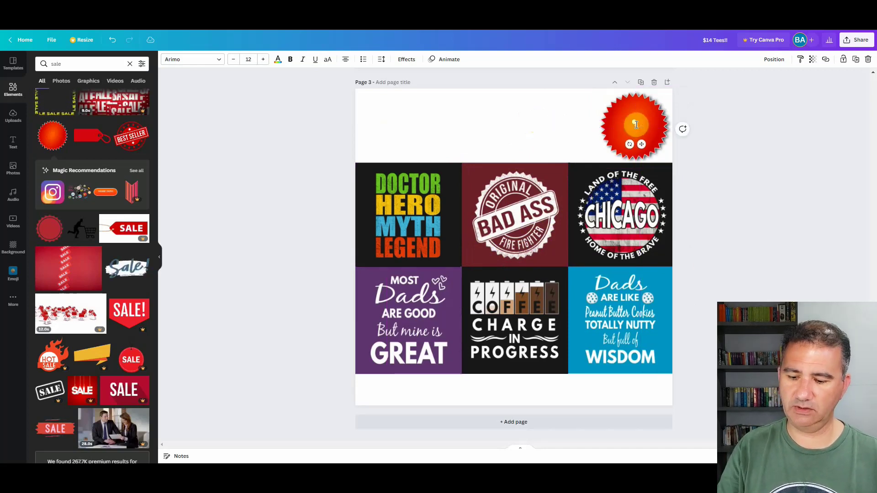
pyautogui.press('Return')
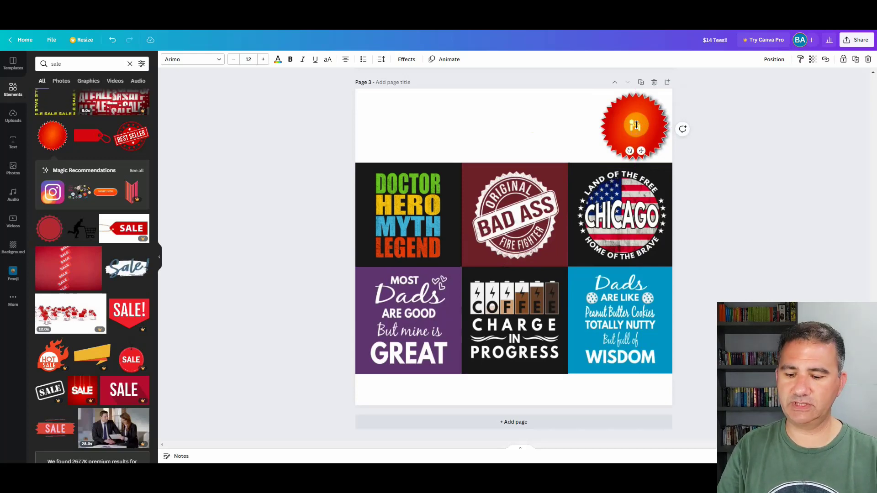
pyautogui.write('SALE')
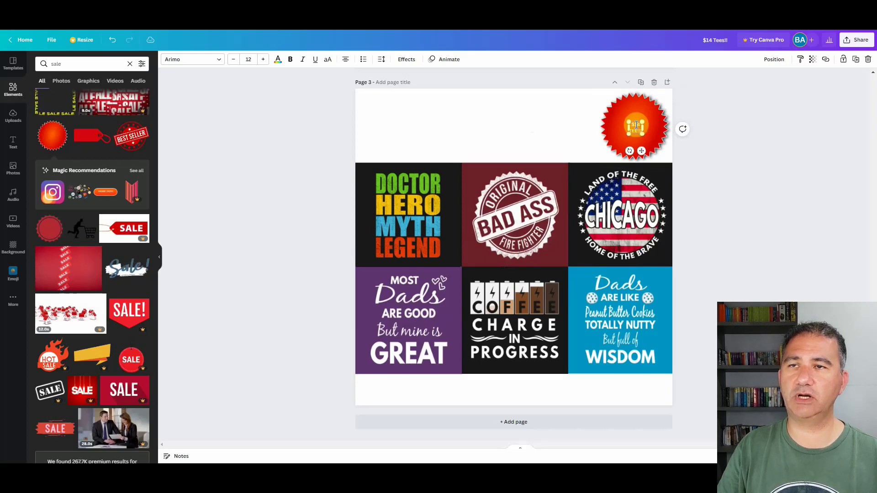
pyautogui.hotkey('ctrl', 'a')
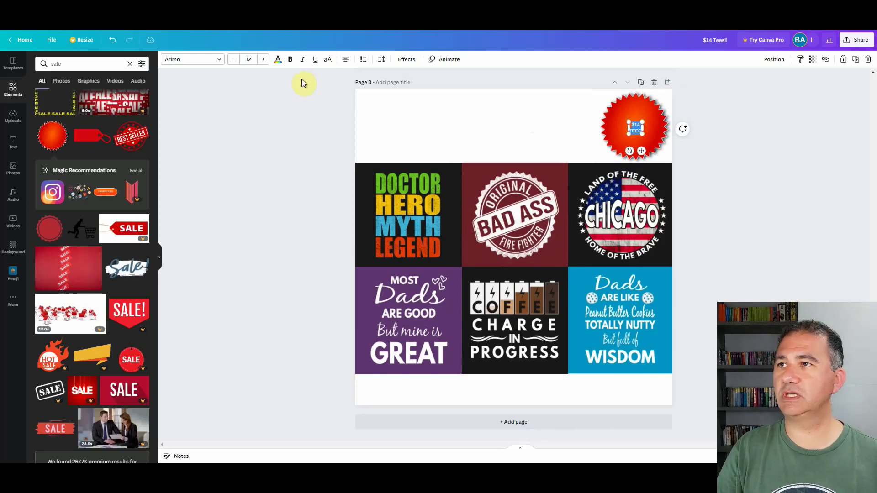
pyautogui.click(263, 59)
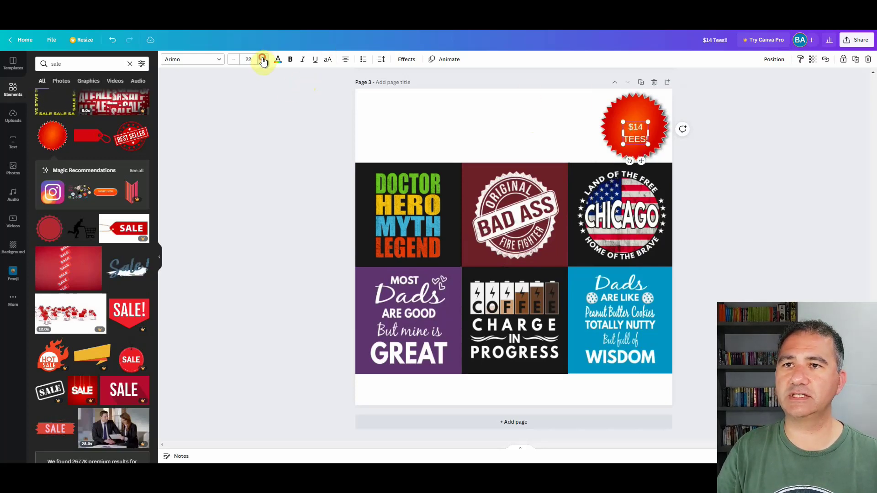
pyautogui.click(262, 59)
pyautogui.click(262, 59)
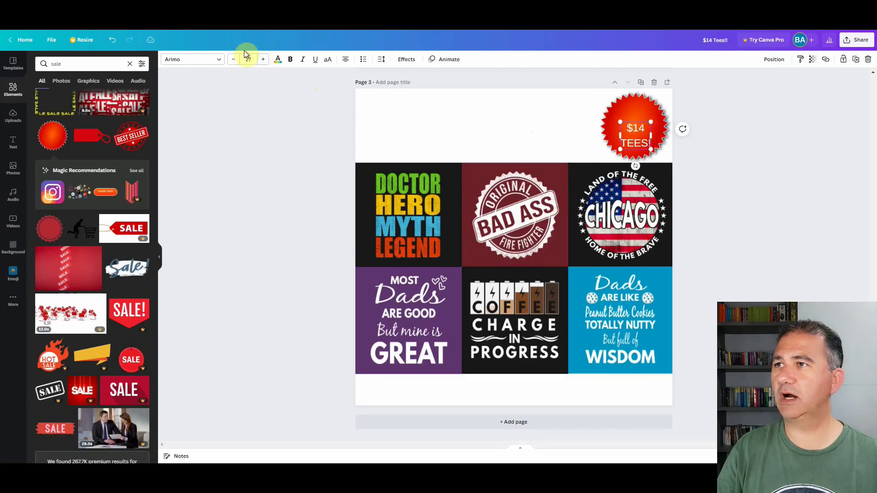
# Step: Set the badge text to Public Sans Bold and enlarge its text box
pyautogui.click(220, 62)
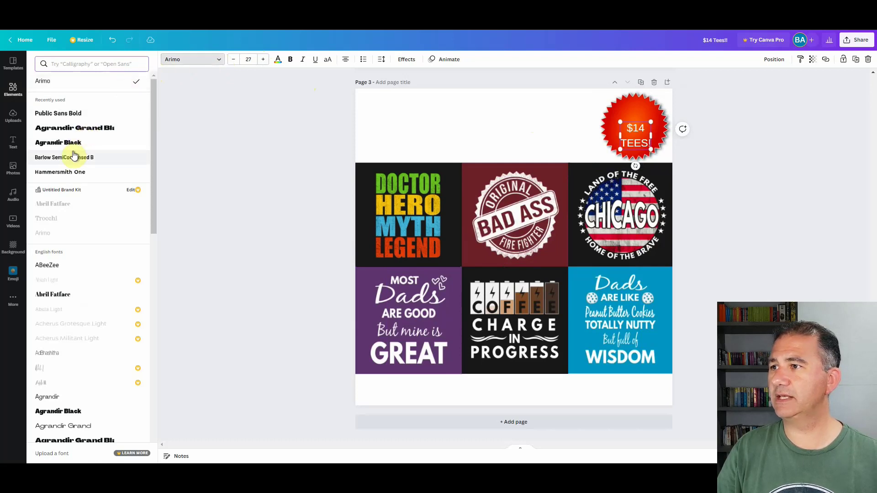
pyautogui.click(61, 119)
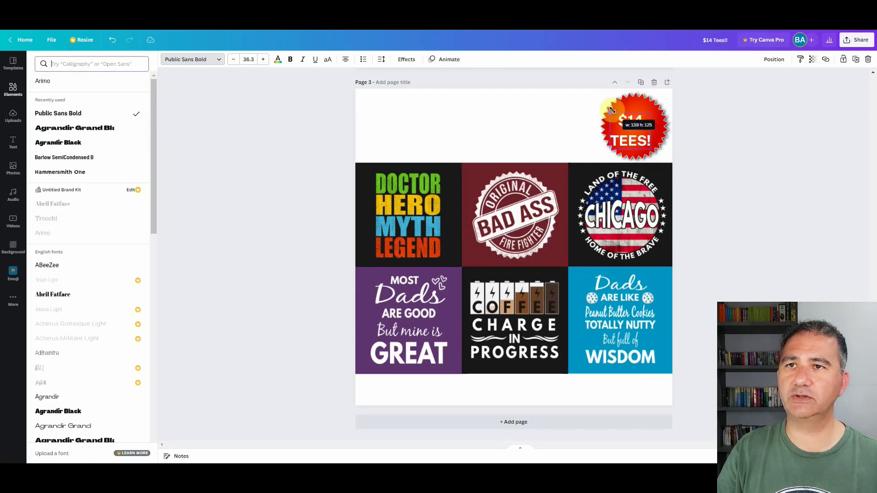
pyautogui.moveTo(619, 121)
pyautogui.mouseDown()
pyautogui.moveTo(610, 112)
pyautogui.moveTo(656, 108)
pyautogui.mouseUp()
pyautogui.click(631, 134)
pyautogui.click(630, 134)
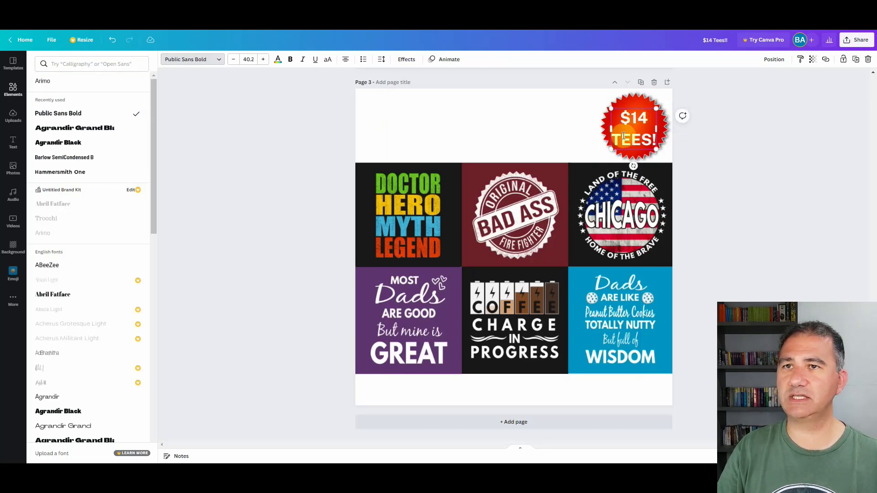
# Step: Tighten the line spacing of the '$14 TEES!' text
pyautogui.tripleClick(621, 133)
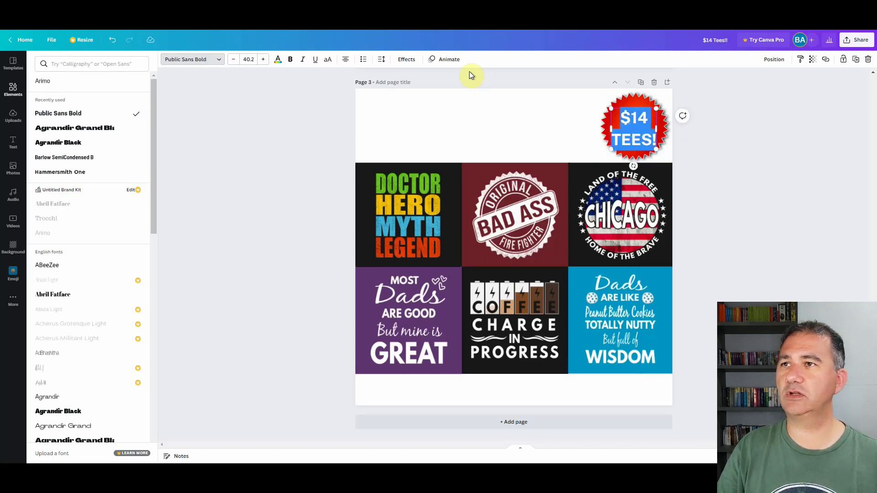
pyautogui.click(382, 60)
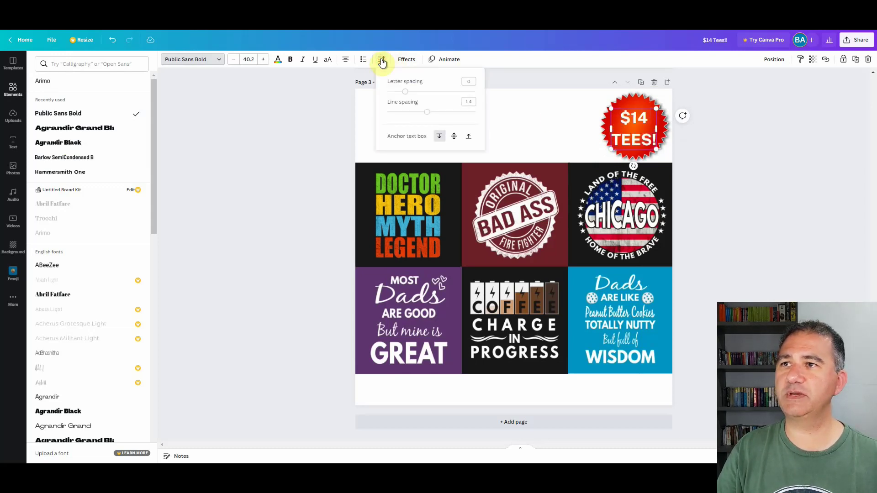
pyautogui.moveTo(427, 116); pyautogui.dragTo(415, 112)
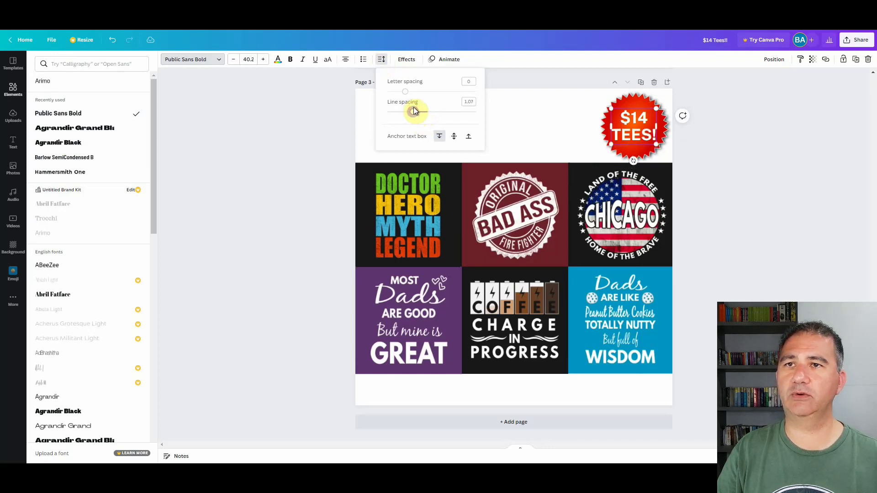
pyautogui.doubleClick(634, 121)
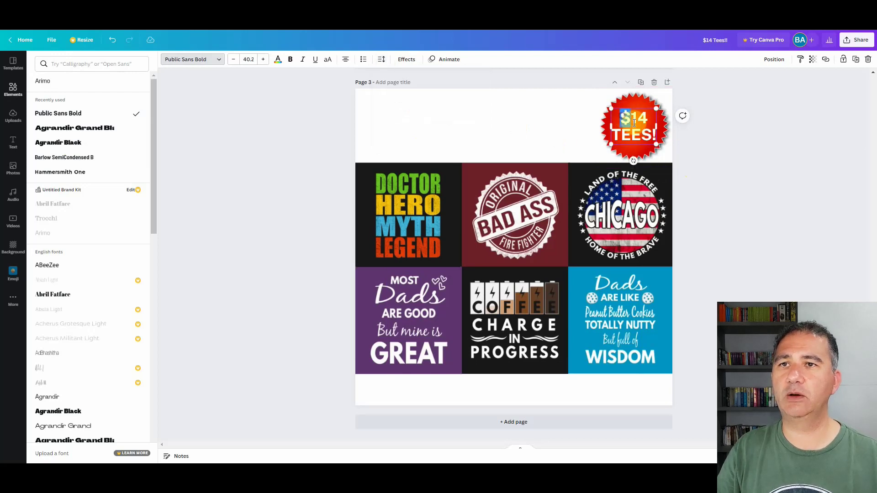
pyautogui.click(701, 140)
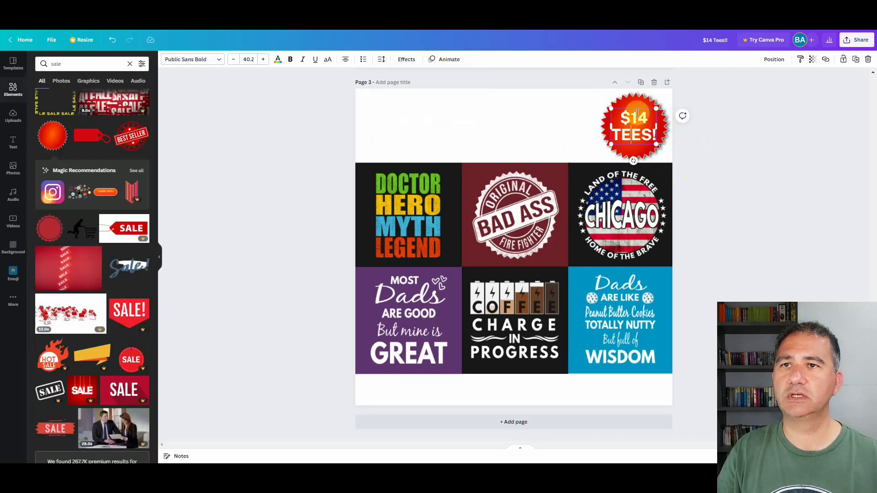
# Step: Centre the '$14 TEES!' text box on the starburst
pyautogui.click(529, 97)
pyautogui.click(625, 127)
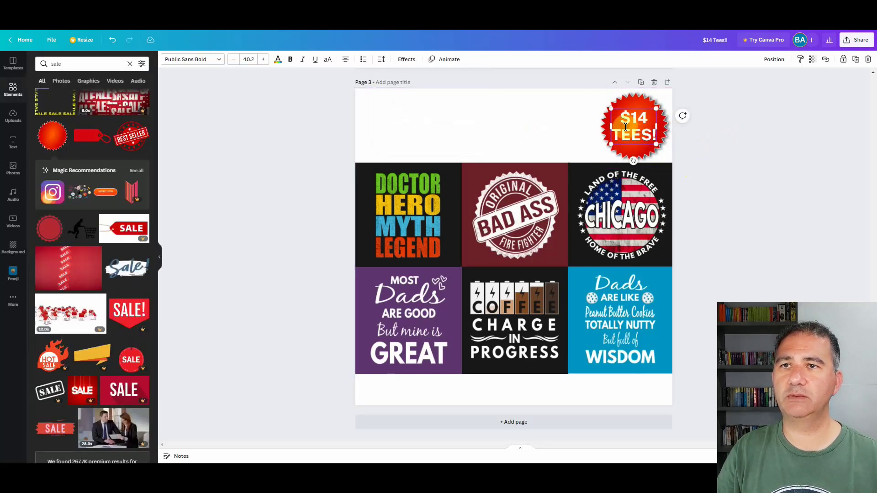
pyautogui.moveTo(633, 112); pyautogui.dragTo(636, 115)
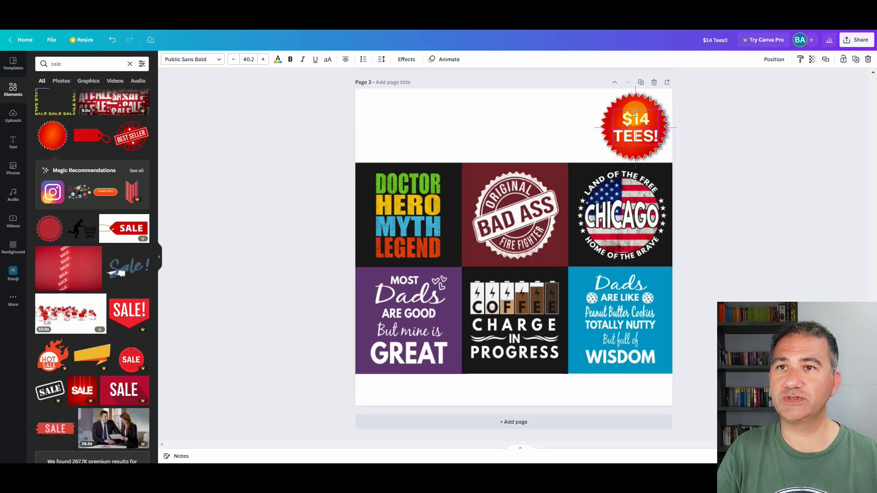
pyautogui.moveTo(634, 114); pyautogui.dragTo(632, 110)
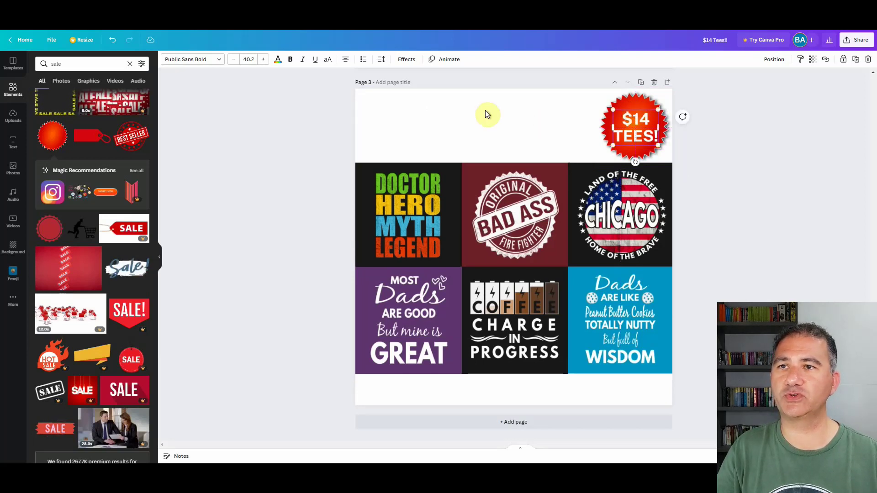
# Step: Set page 3's background colour to black from Default colours
pyautogui.click(430, 110)
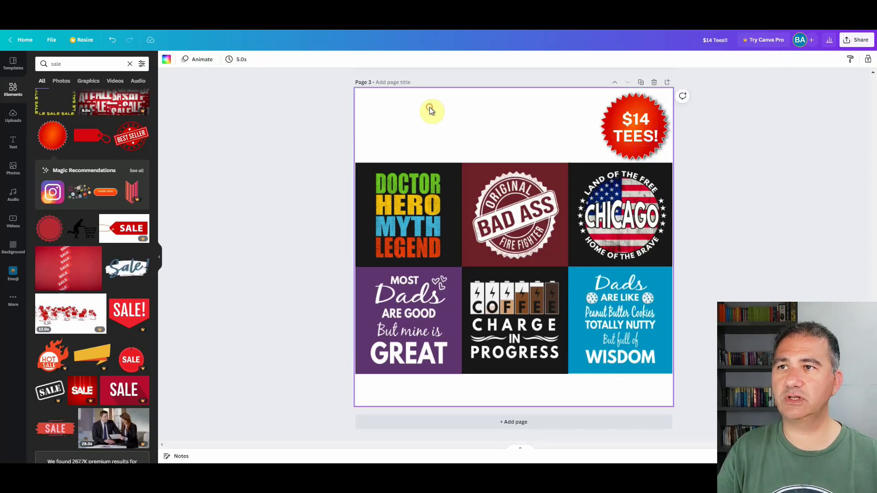
pyautogui.click(167, 60)
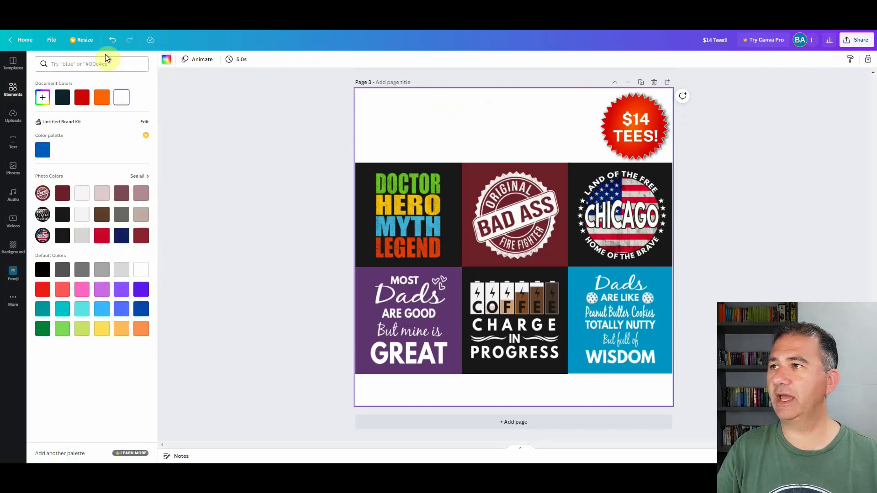
pyautogui.click(41, 275)
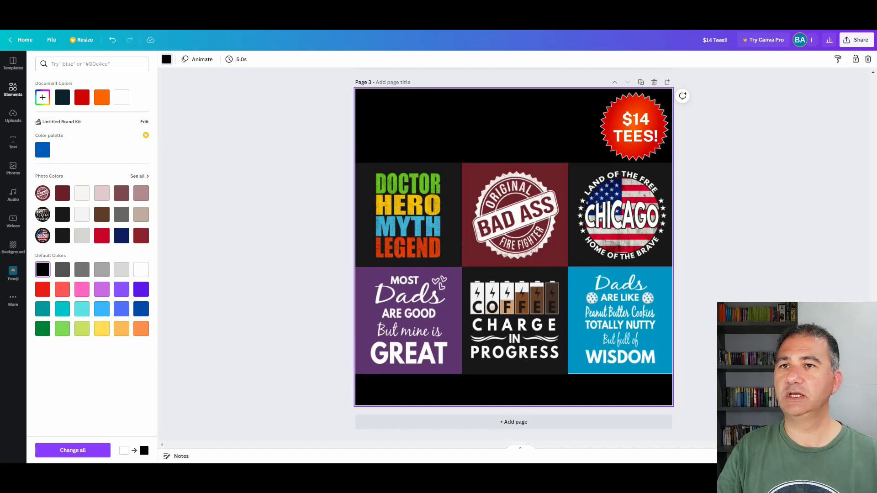
# Step: Place the white TEEPUBLIC logo top-left and shrink it to about 409×66
pyautogui.moveTo(581, 117); pyautogui.dragTo(521, 121)
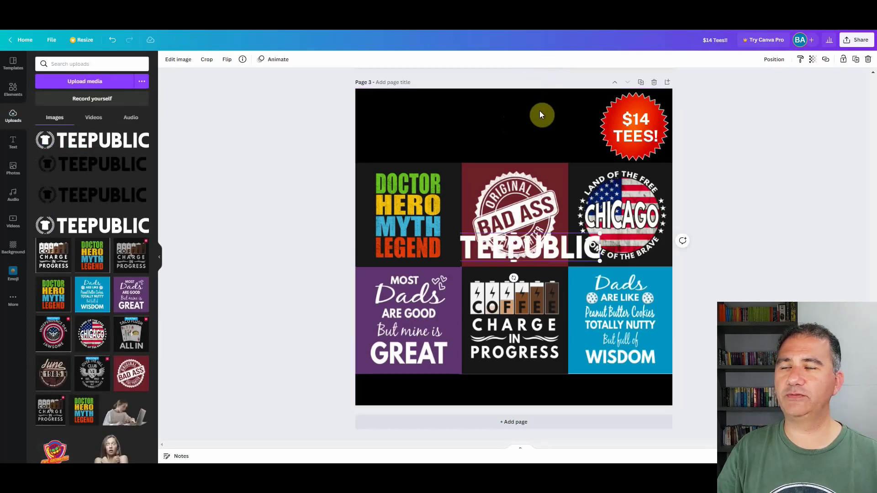
pyautogui.moveTo(505, 245); pyautogui.dragTo(437, 111)
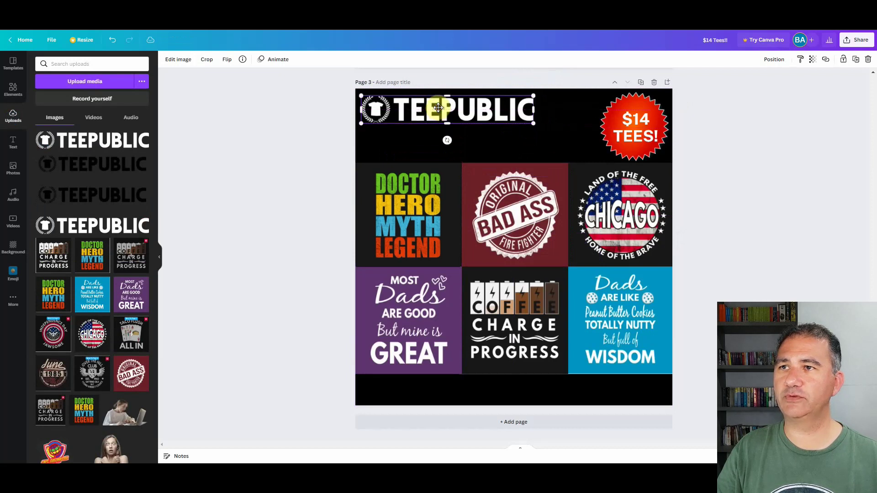
pyautogui.moveTo(533, 123); pyautogui.dragTo(480, 107)
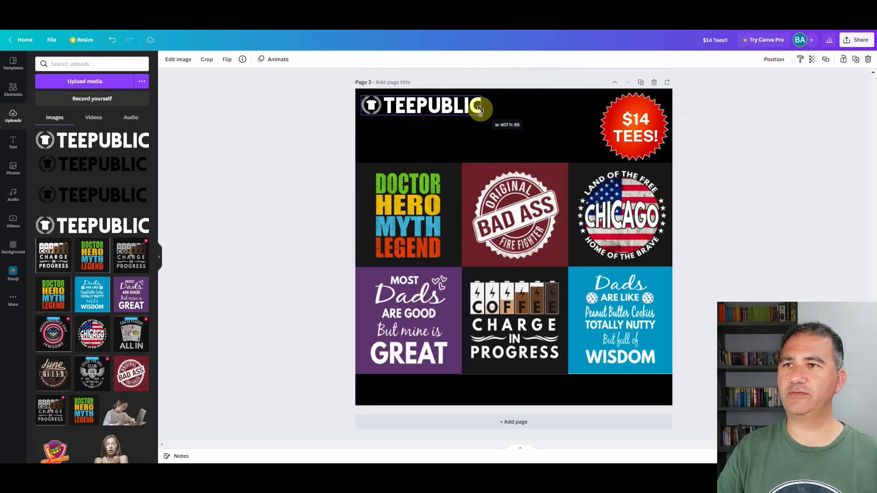
pyautogui.moveTo(480, 107); pyautogui.dragTo(478, 108)
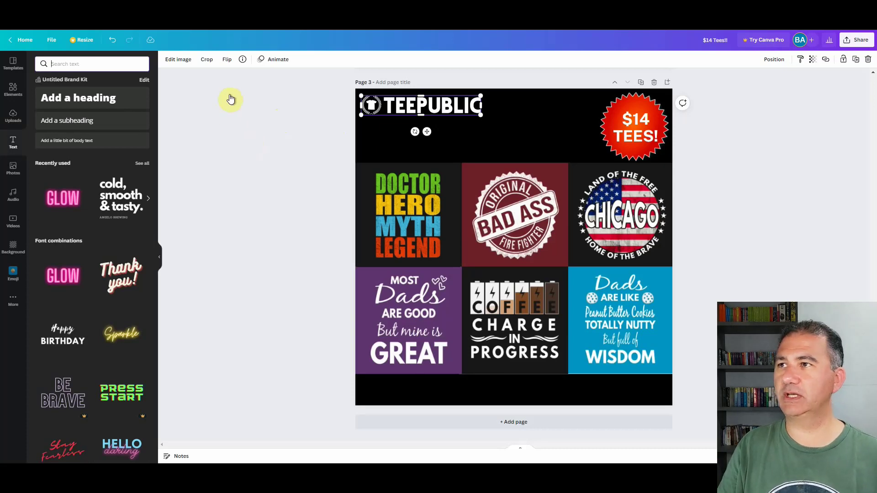
# Step: Add a new text box under the TEEPUBLIC logo and select its placeholder text
pyautogui.click(460, 143)
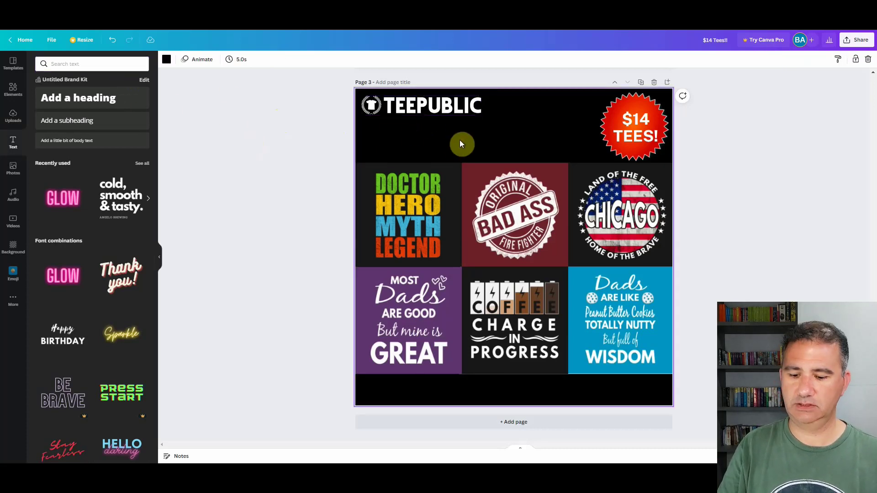
pyautogui.press('t')
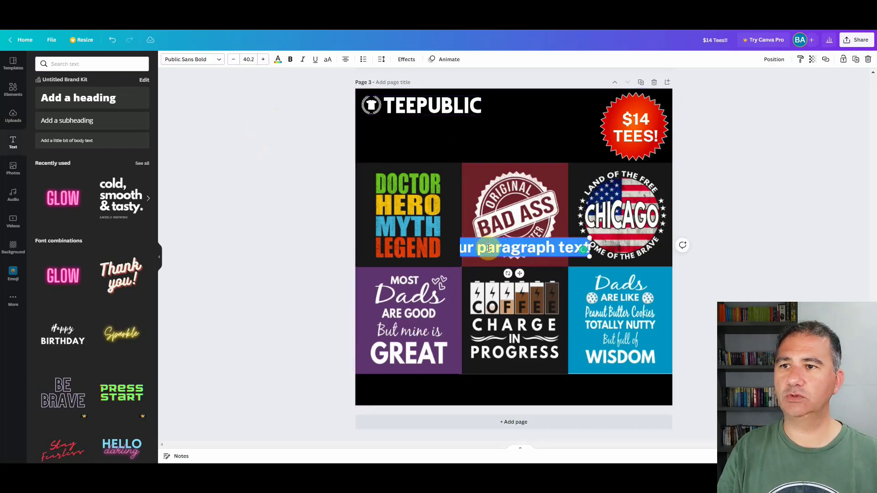
pyautogui.moveTo(492, 245); pyautogui.dragTo(418, 124)
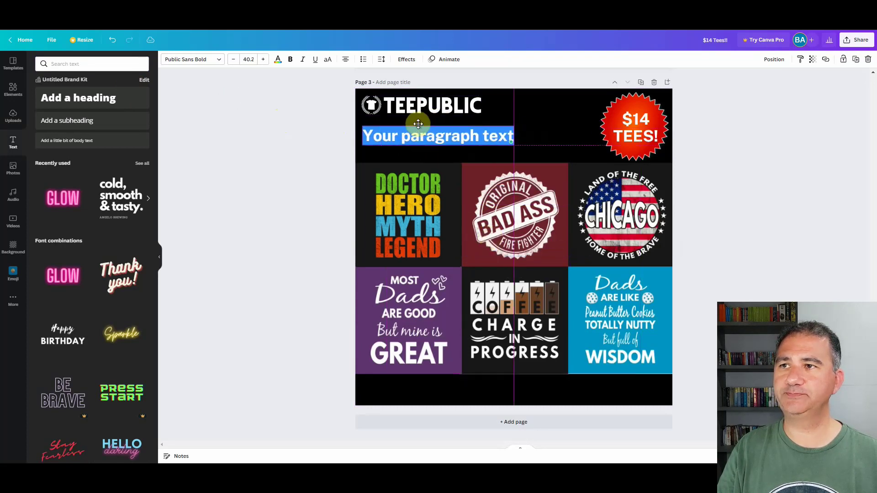
pyautogui.doubleClick(419, 135)
pyautogui.hotkey('ctrl', 'a')
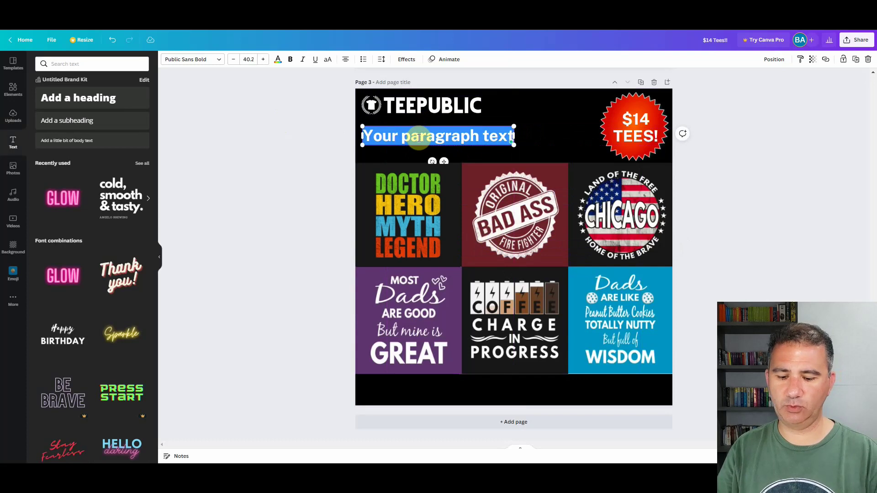
pyautogui.write('INTRODUCTORY DESIGN SALE')
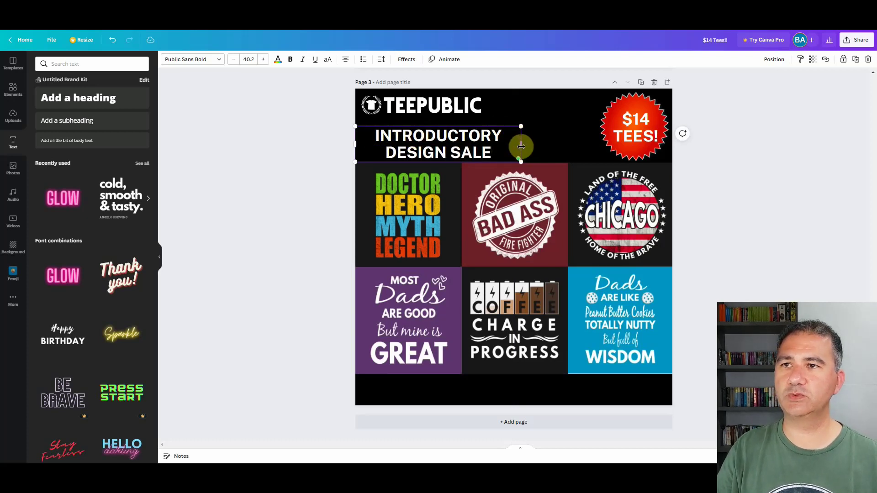
# Step: Widen the heading box, enlarge its font three steps, and nudge it up between logo and grid
pyautogui.moveTo(521, 144); pyautogui.dragTo(589, 143)
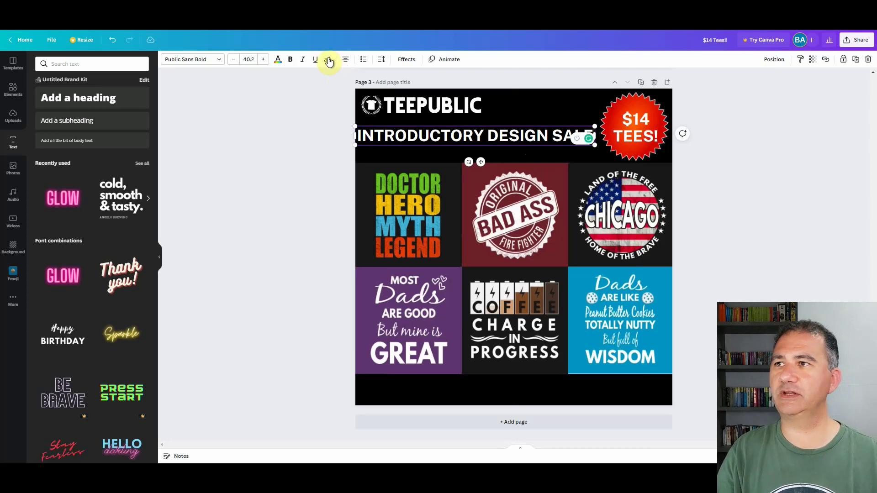
pyautogui.click(262, 60)
pyautogui.click(262, 60)
pyautogui.click(263, 60)
pyautogui.click(263, 60)
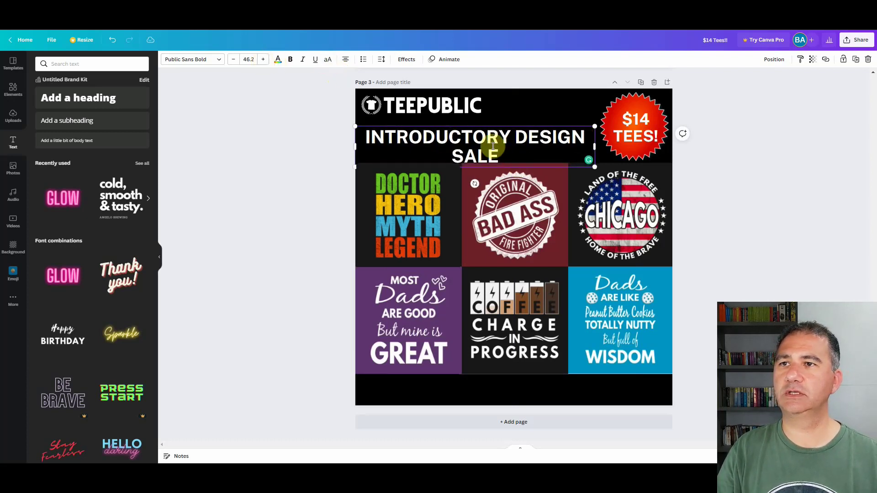
pyautogui.moveTo(500, 127); pyautogui.dragTo(502, 118)
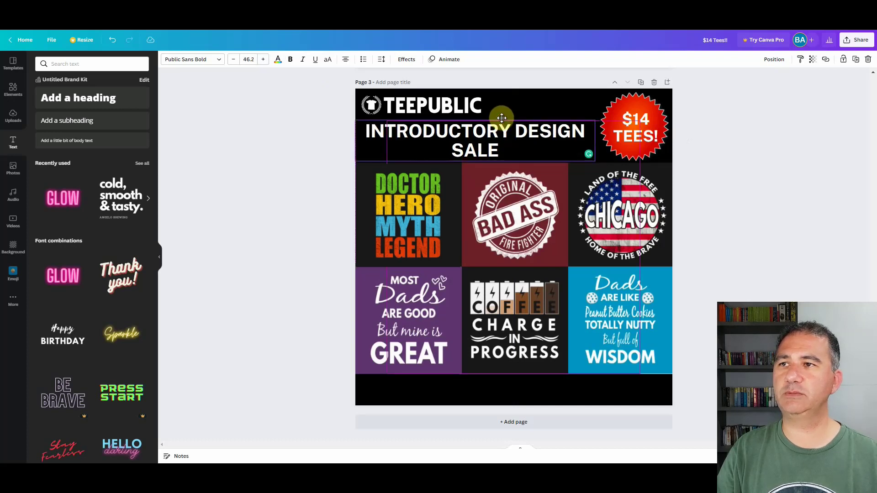
pyautogui.moveTo(502, 118); pyautogui.dragTo(501, 118)
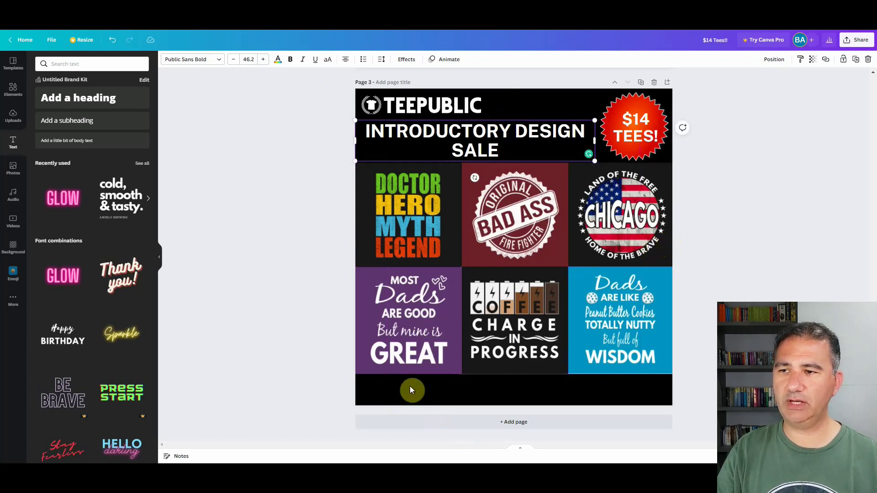
# Step: Add a text box in the bottom black strip reading 'HOODIES - STICKERS - MUGS - 72HOURS'
pyautogui.click(389, 390)
pyautogui.press('t')
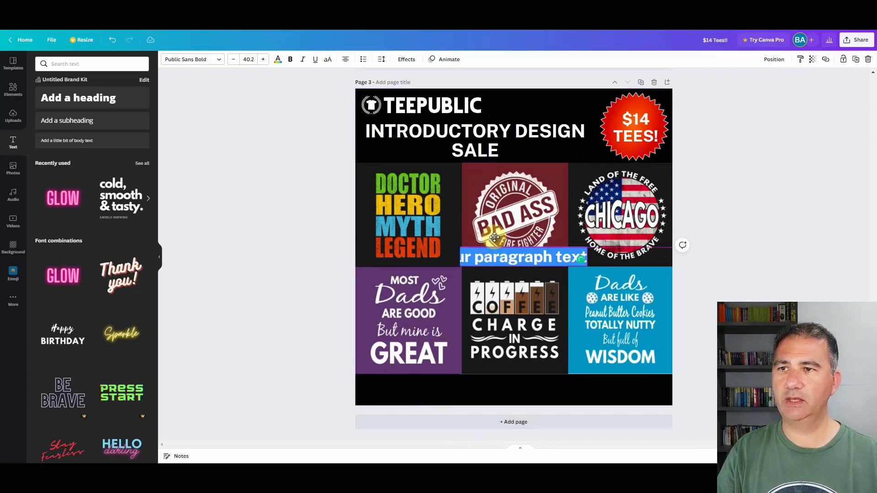
pyautogui.moveTo(494, 237); pyautogui.dragTo(417, 376)
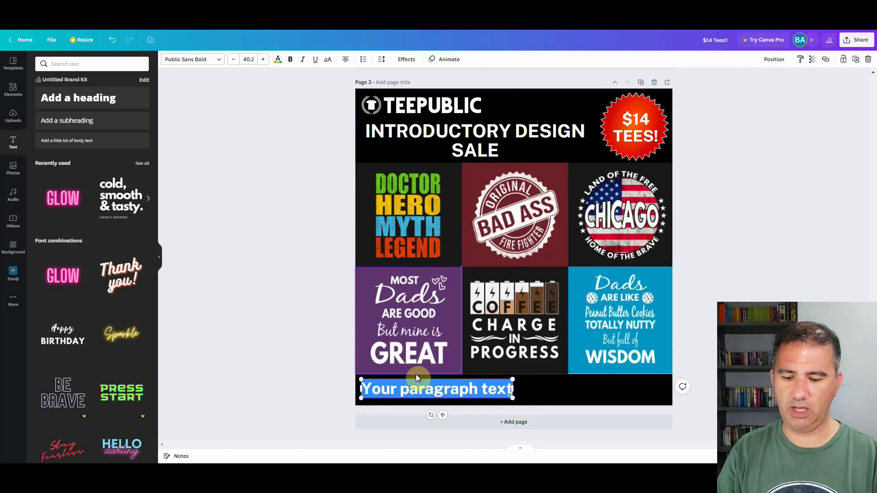
pyautogui.write('HOODIES')
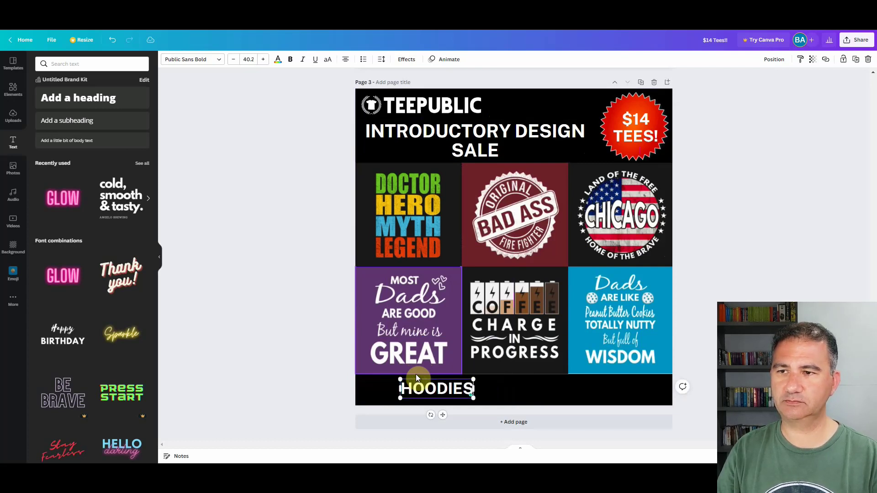
pyautogui.write('!')
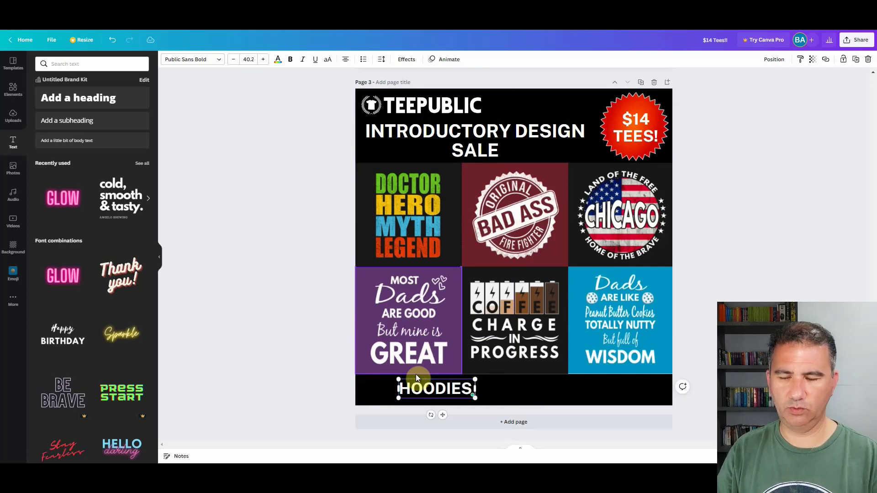
pyautogui.press('BackSpace')
pyautogui.write('-')
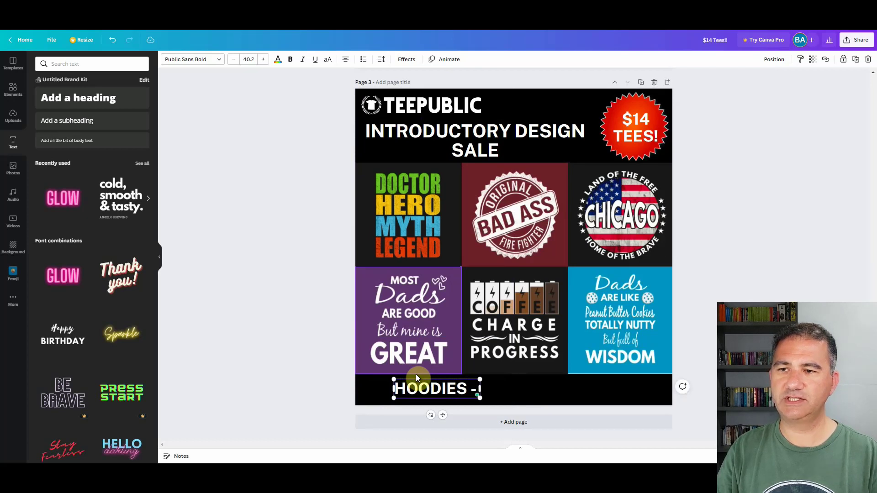
pyautogui.write(' STICKERS -')
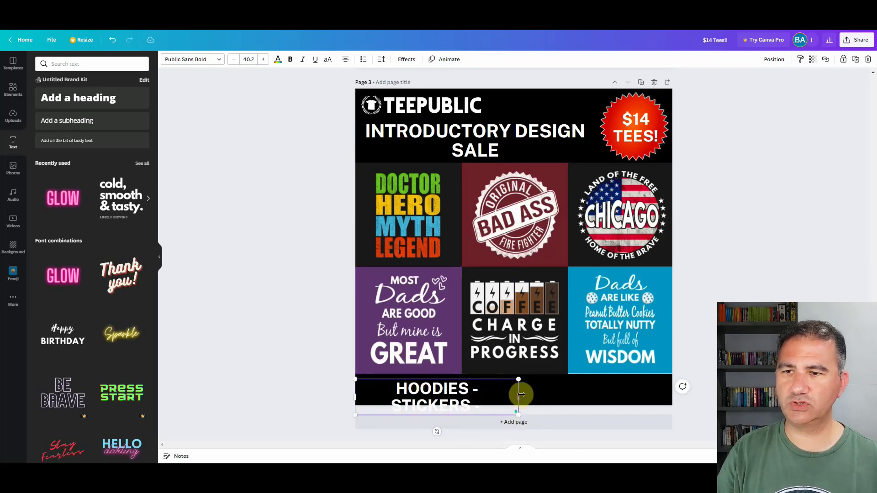
# Step: Widen the footer box and reduce its font size two steps to fit one line
pyautogui.moveTo(519, 396); pyautogui.dragTo(672, 404)
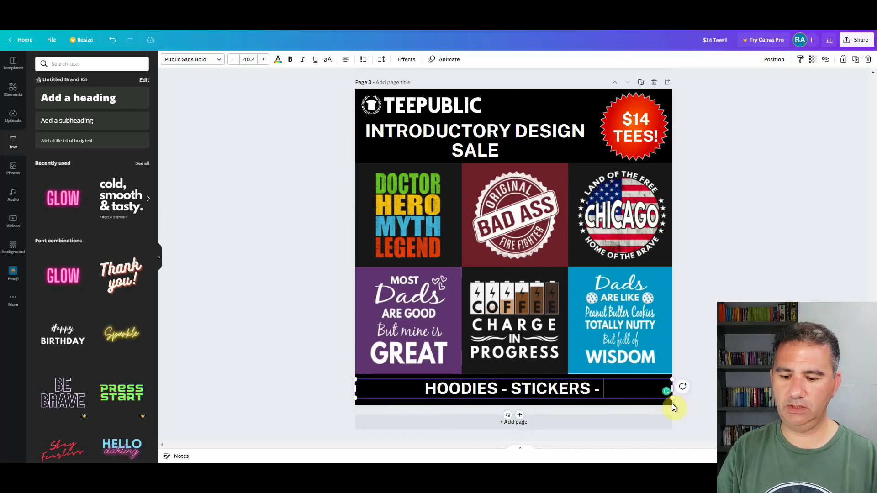
pyautogui.write('MUGS -')
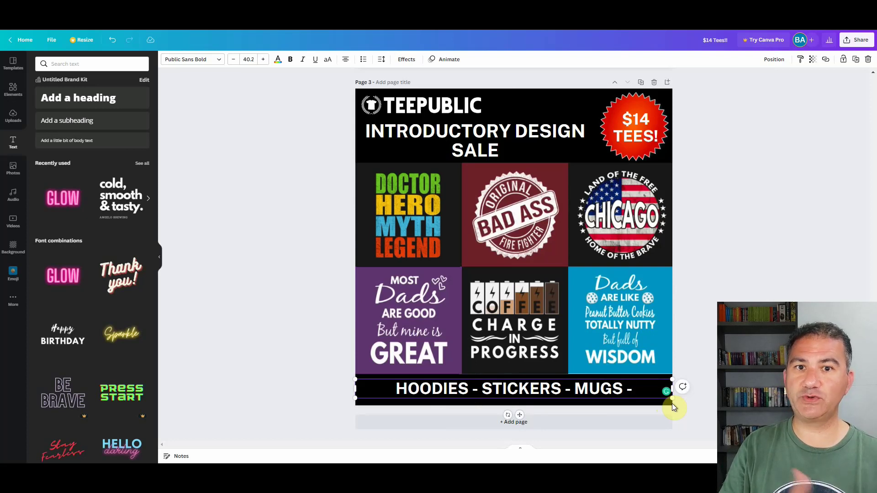
pyautogui.write('72HOU')
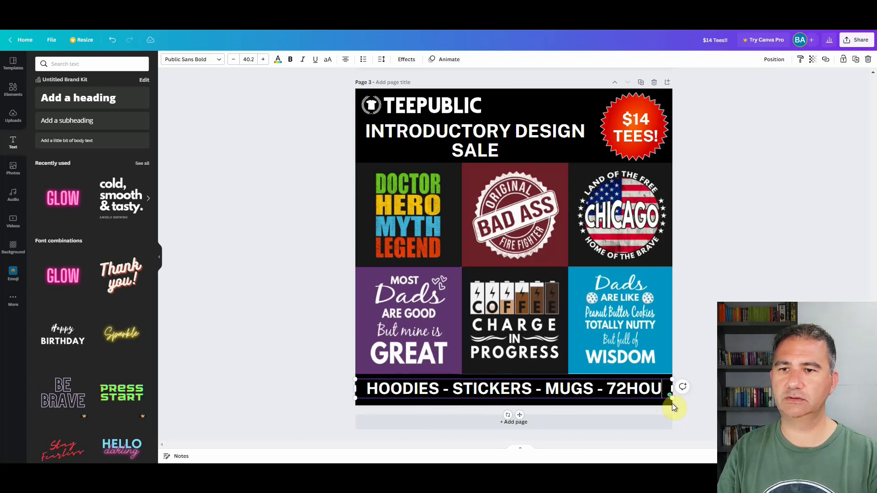
pyautogui.write('RS')
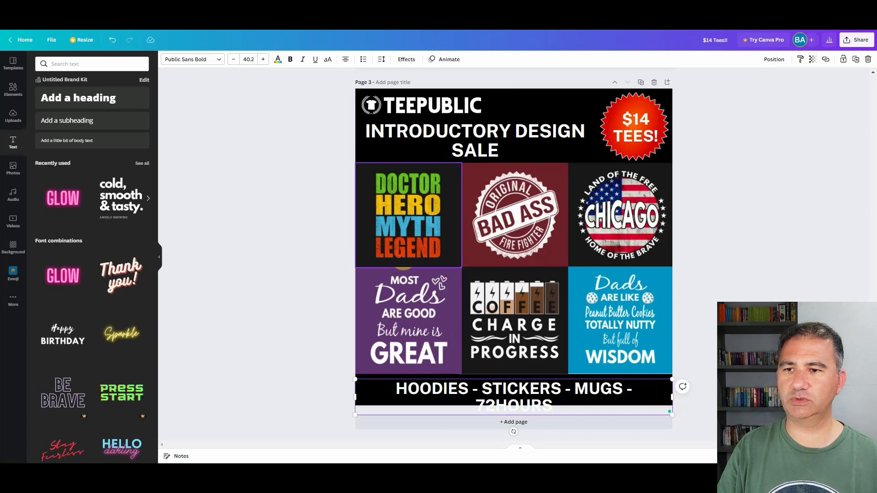
pyautogui.hotkey('ctrl', 'a')
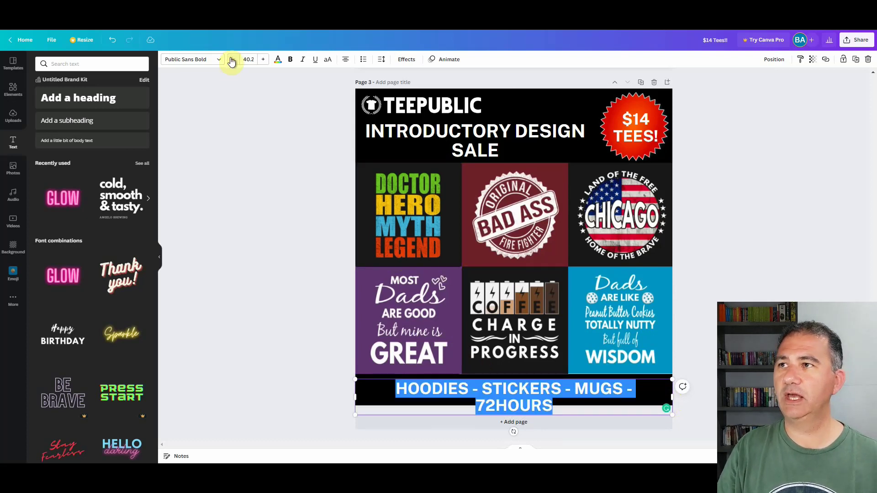
pyautogui.click(233, 59)
pyautogui.click(233, 59)
pyautogui.click(233, 58)
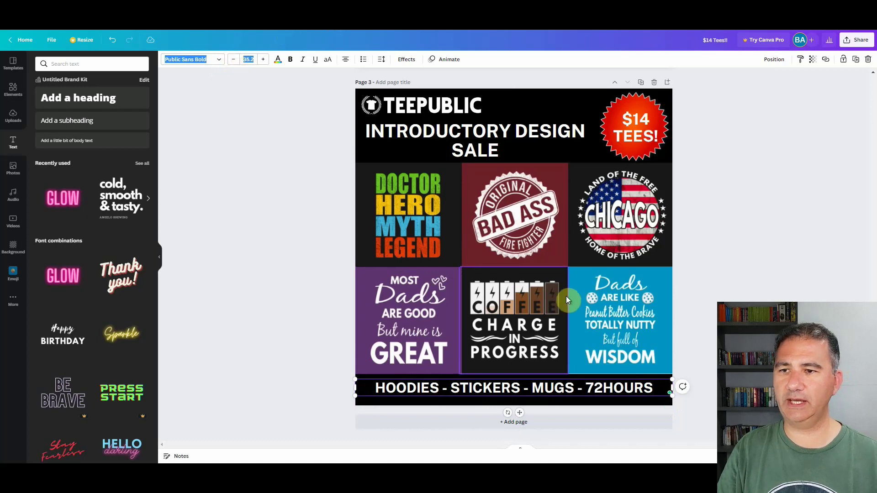
# Step: Nudge the footer line down to centre it in the bottom strip, then deselect
pyautogui.moveTo(530, 378); pyautogui.dragTo(530, 381)
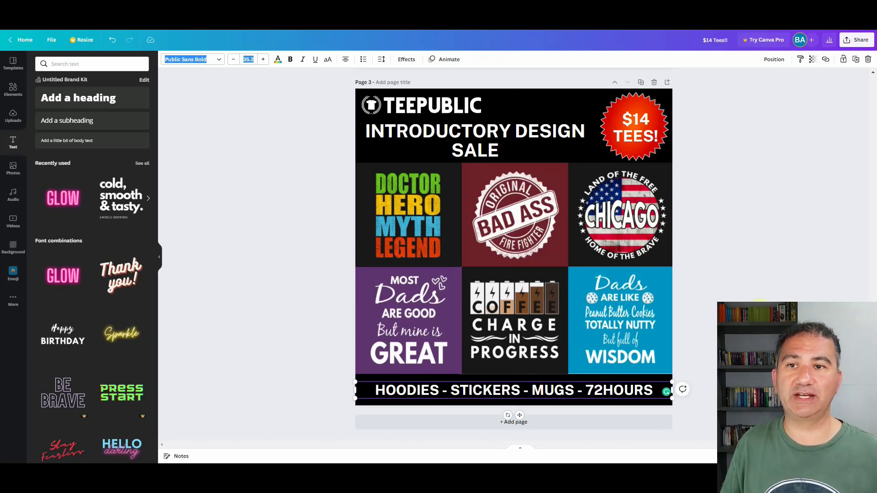
pyautogui.click(755, 274)
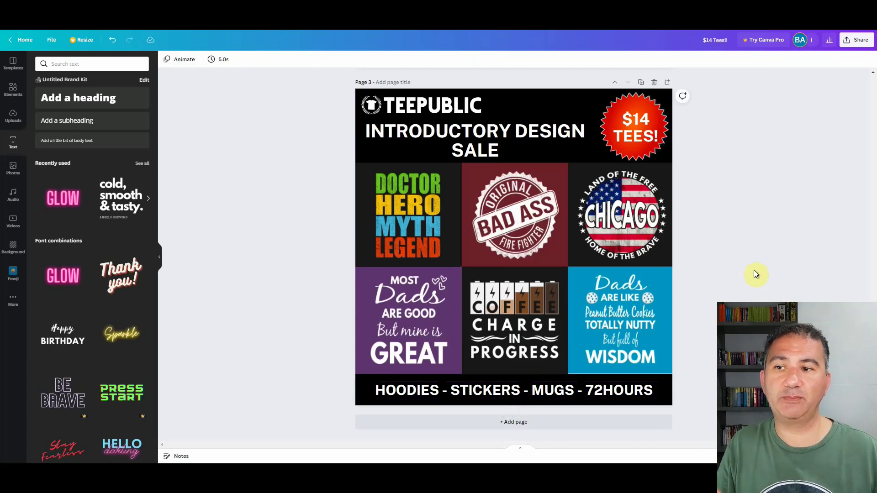